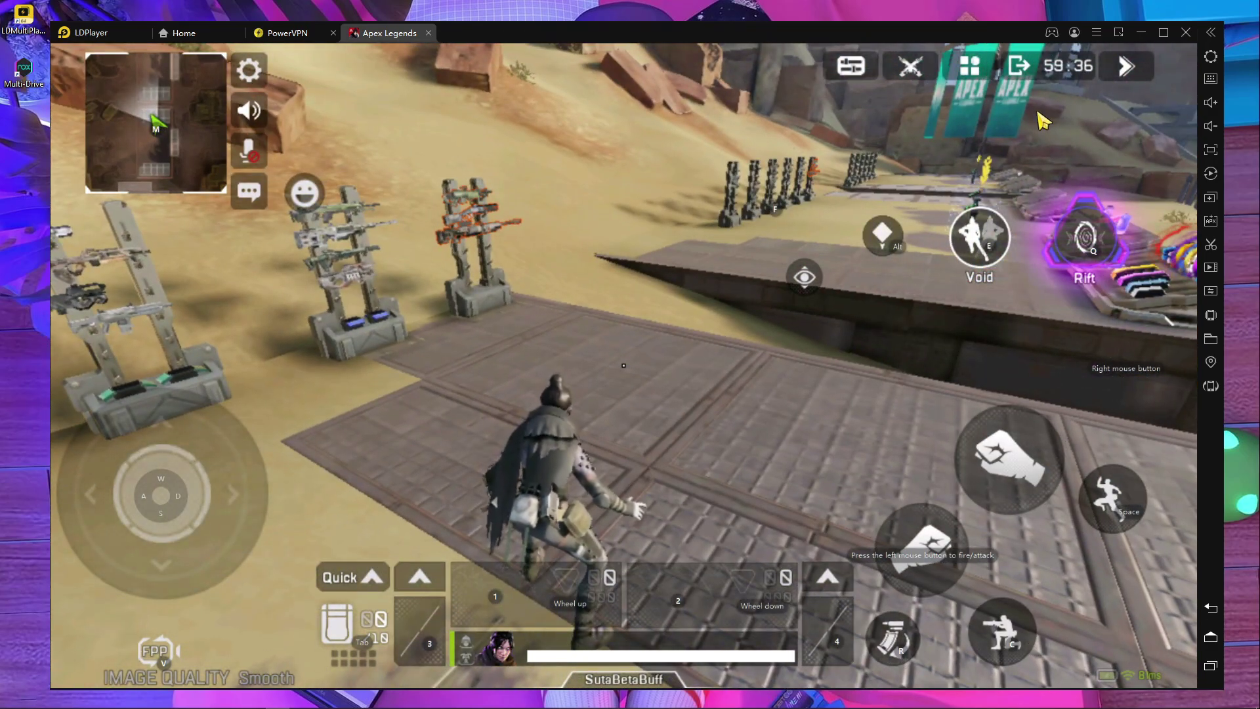
Release the mouse from aiming mode and open Apex Legends' settings screen from the HUD gear.
key(grave)
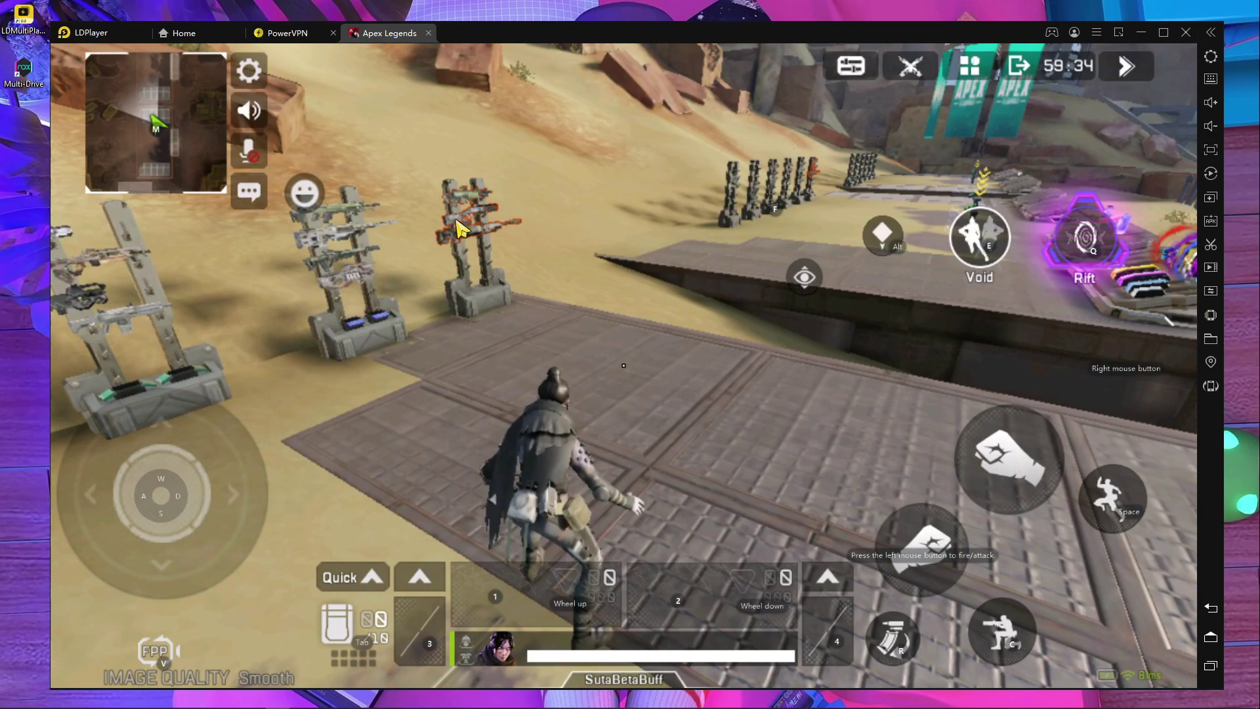
click(248, 71)
drag(1111, 472, 1077, 304)
Go to Control Settings and launch the Custom Layout HUD editor.
click(1094, 380)
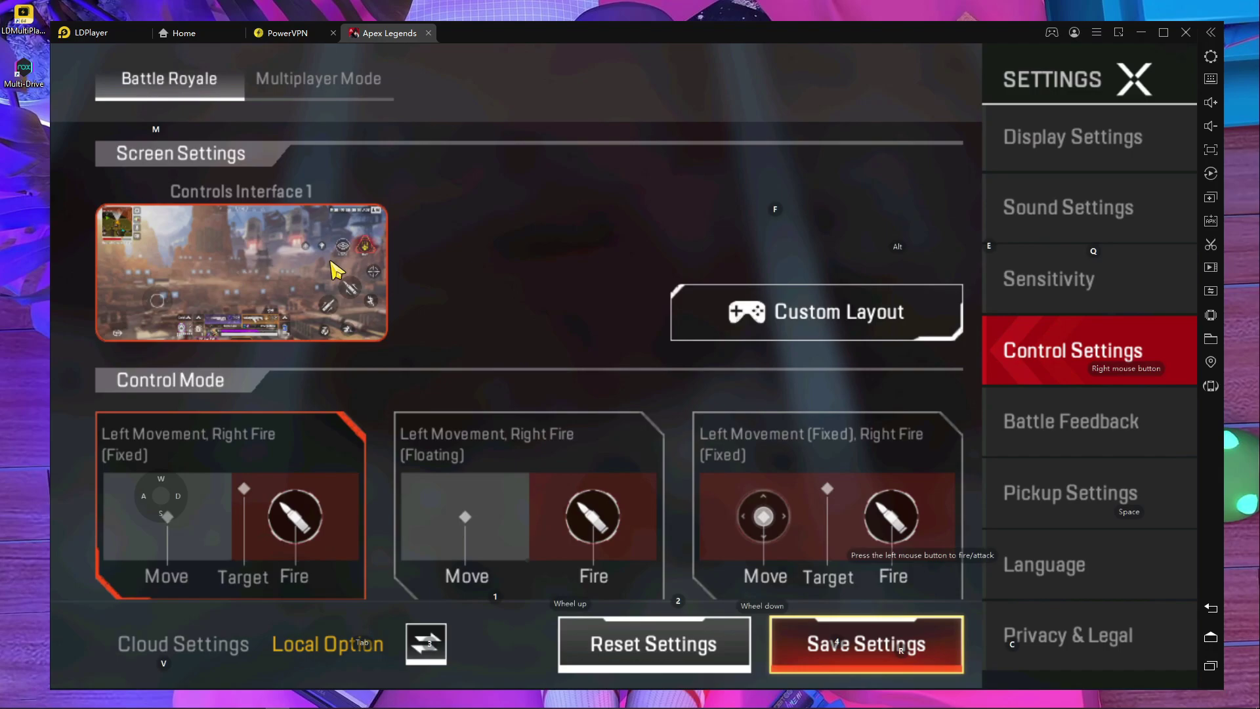
click(844, 319)
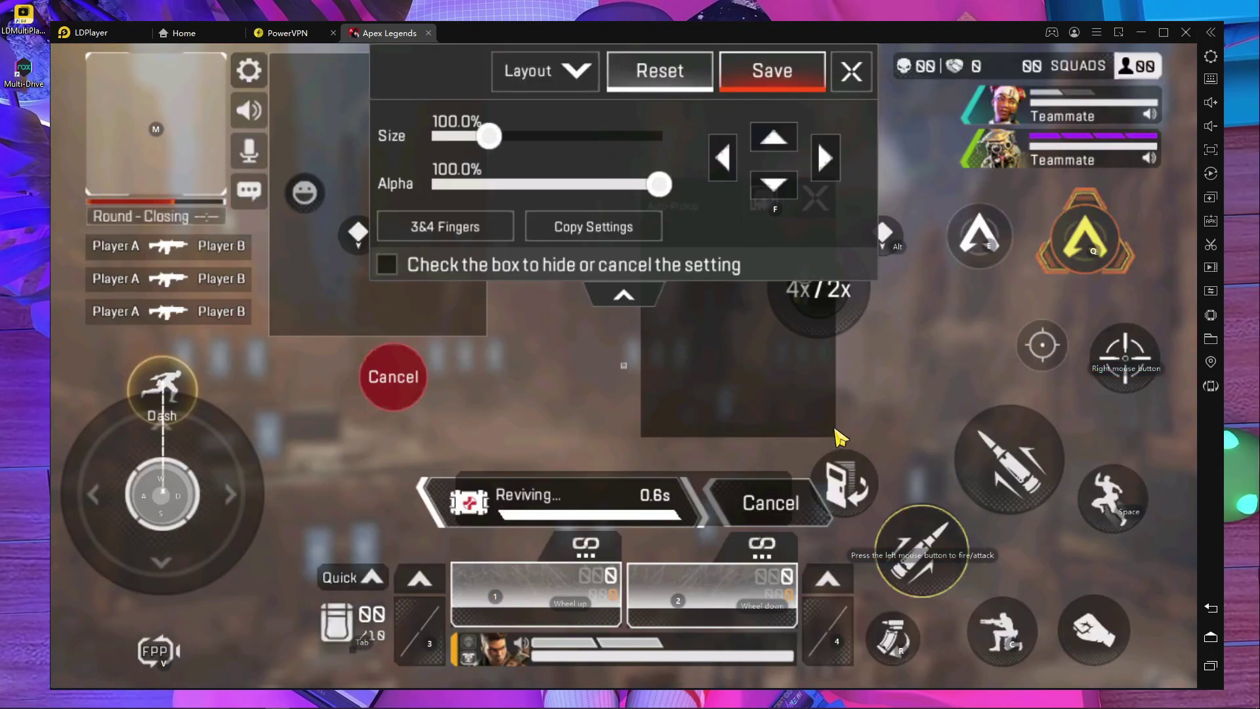
click(624, 297)
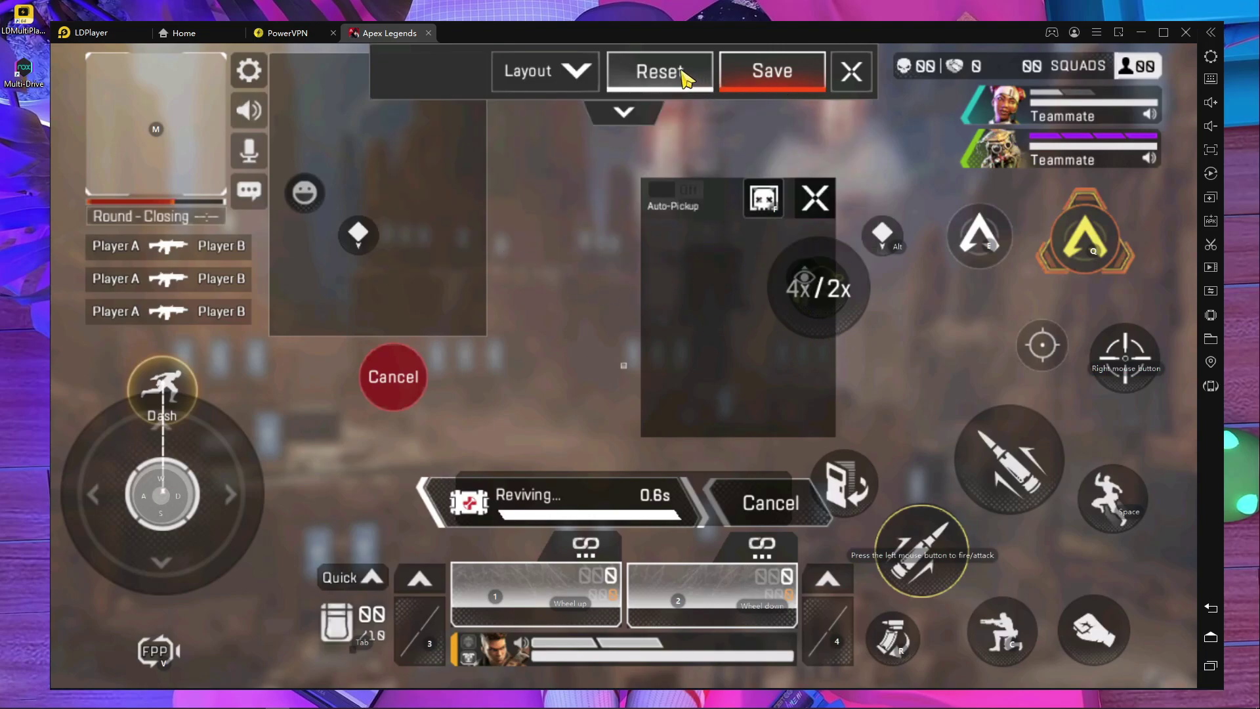
Reset the HUD layout to default and confirm with OK in the Notice dialog.
click(659, 72)
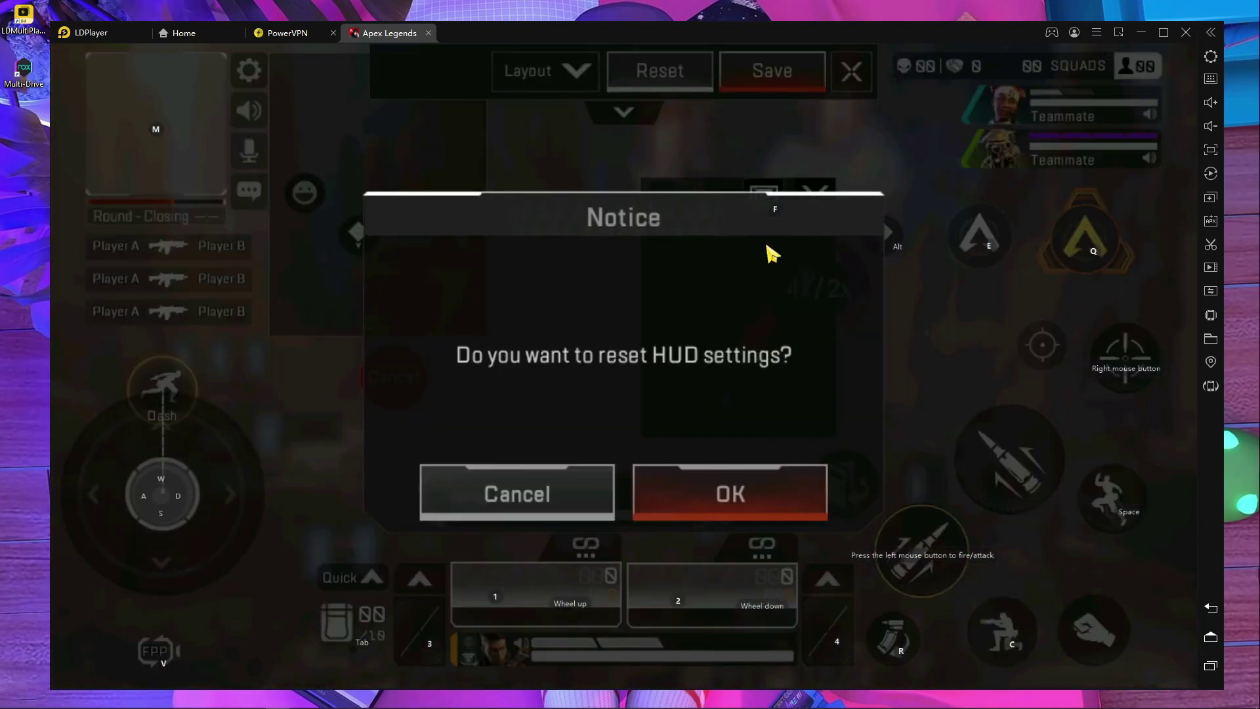
click(738, 500)
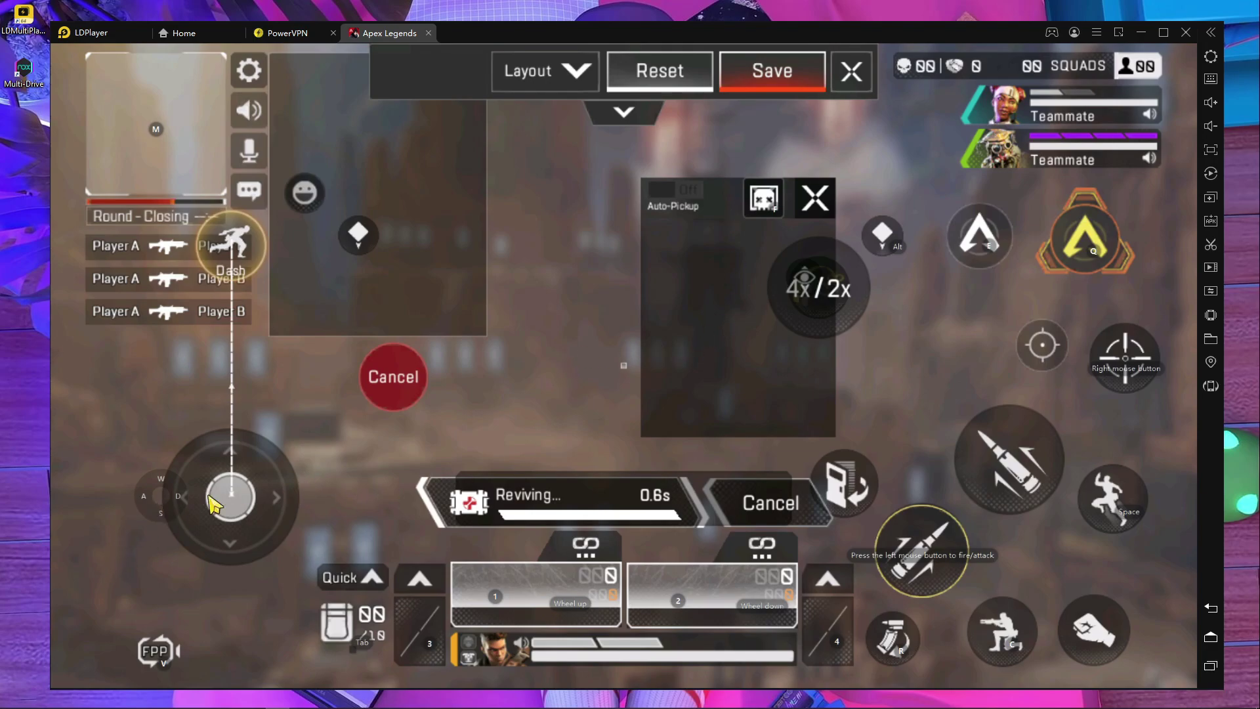
Move Dash above the movement joystick, enlarge the joystick to 152% and shift it down-left.
drag(245, 261, 250, 415)
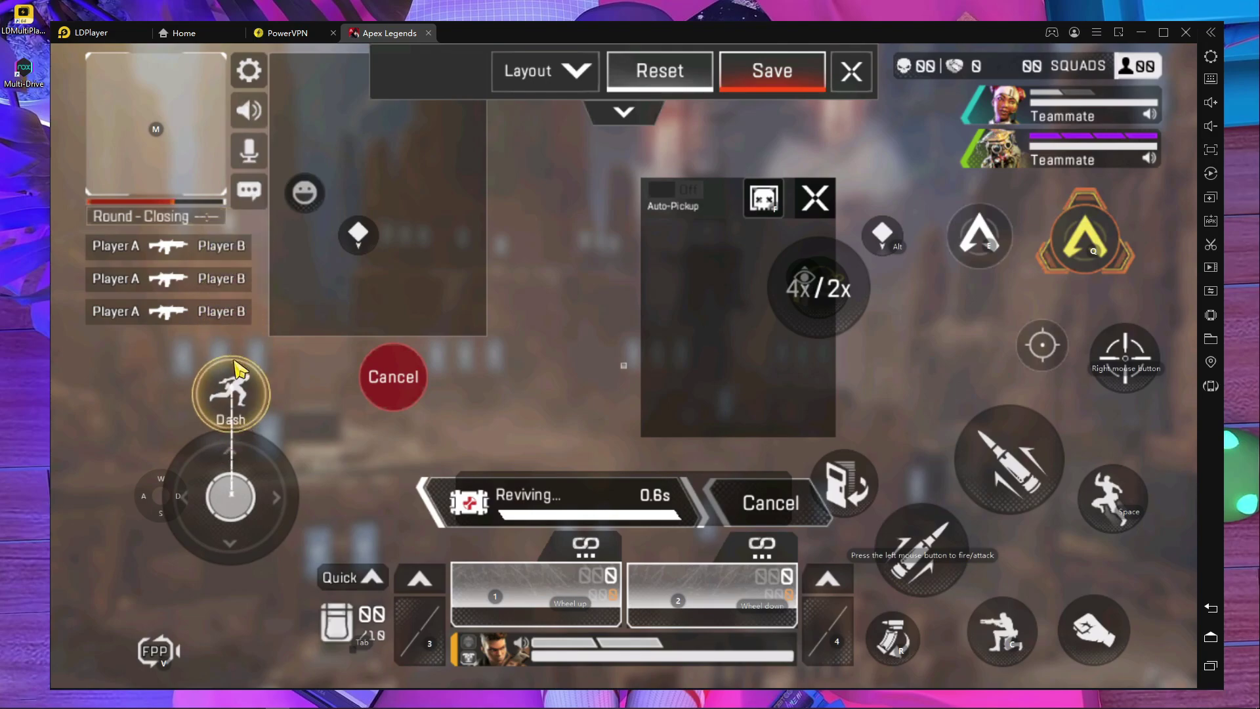
click(248, 512)
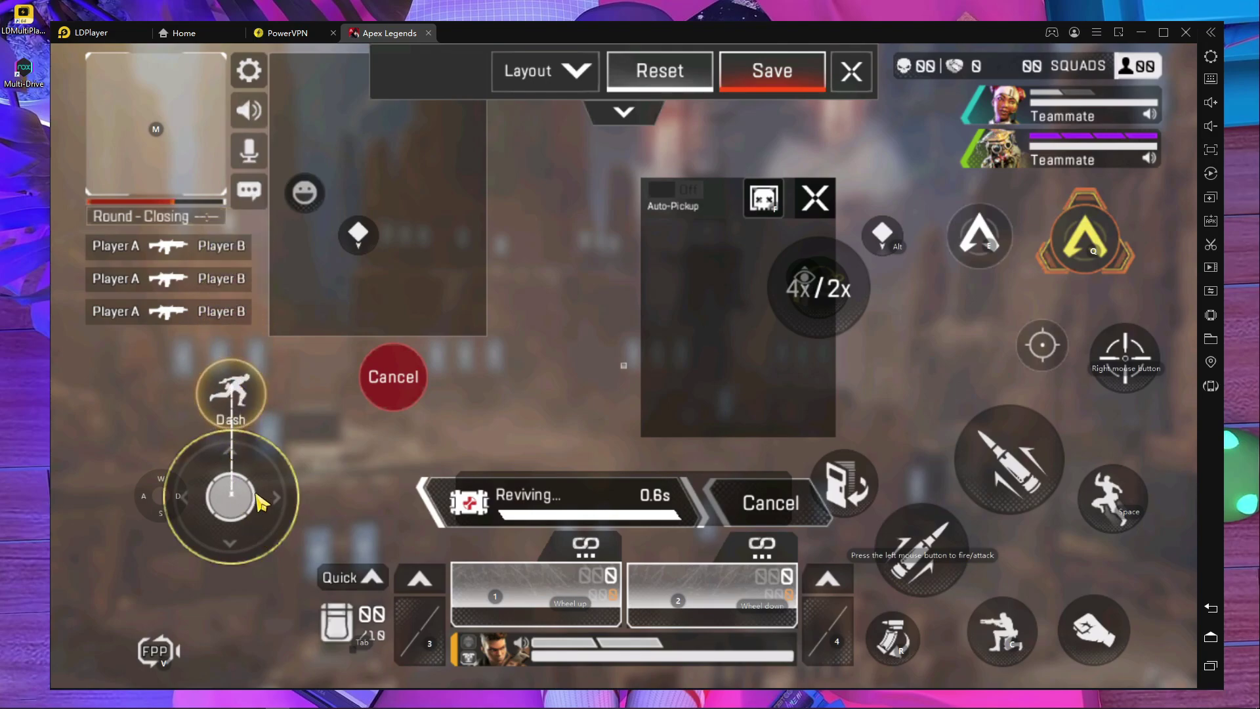
click(623, 115)
drag(490, 143, 551, 154)
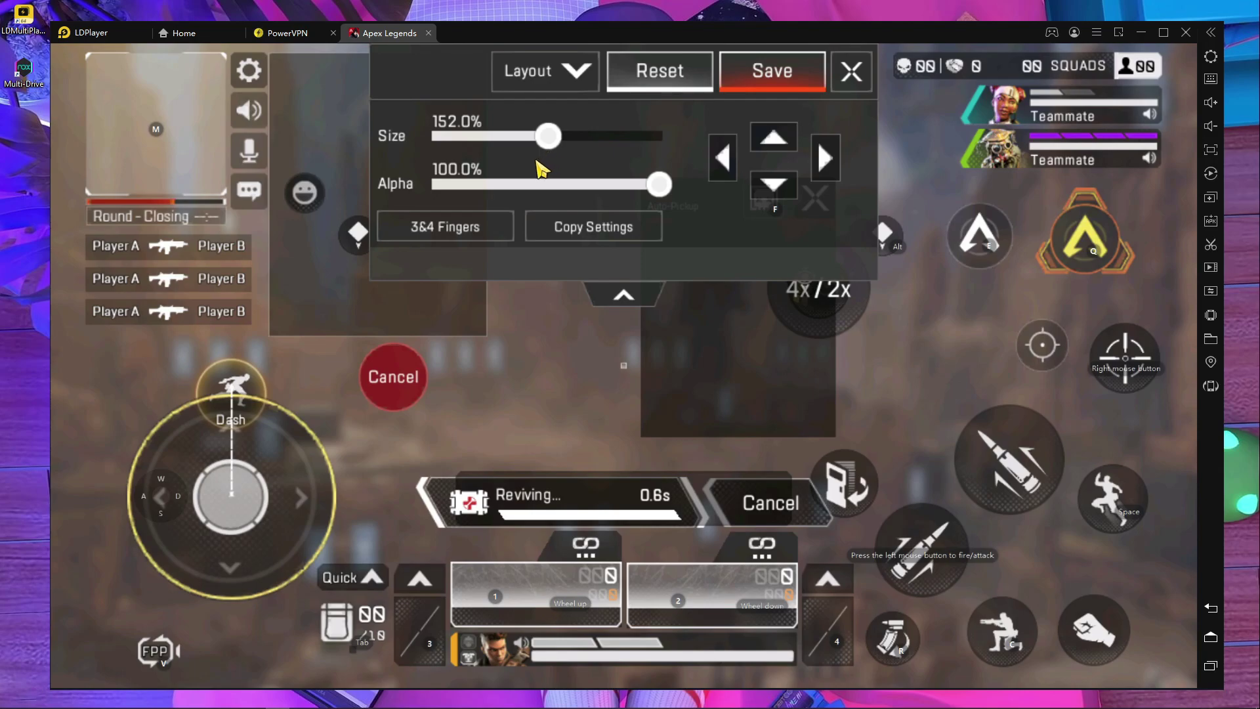
click(632, 303)
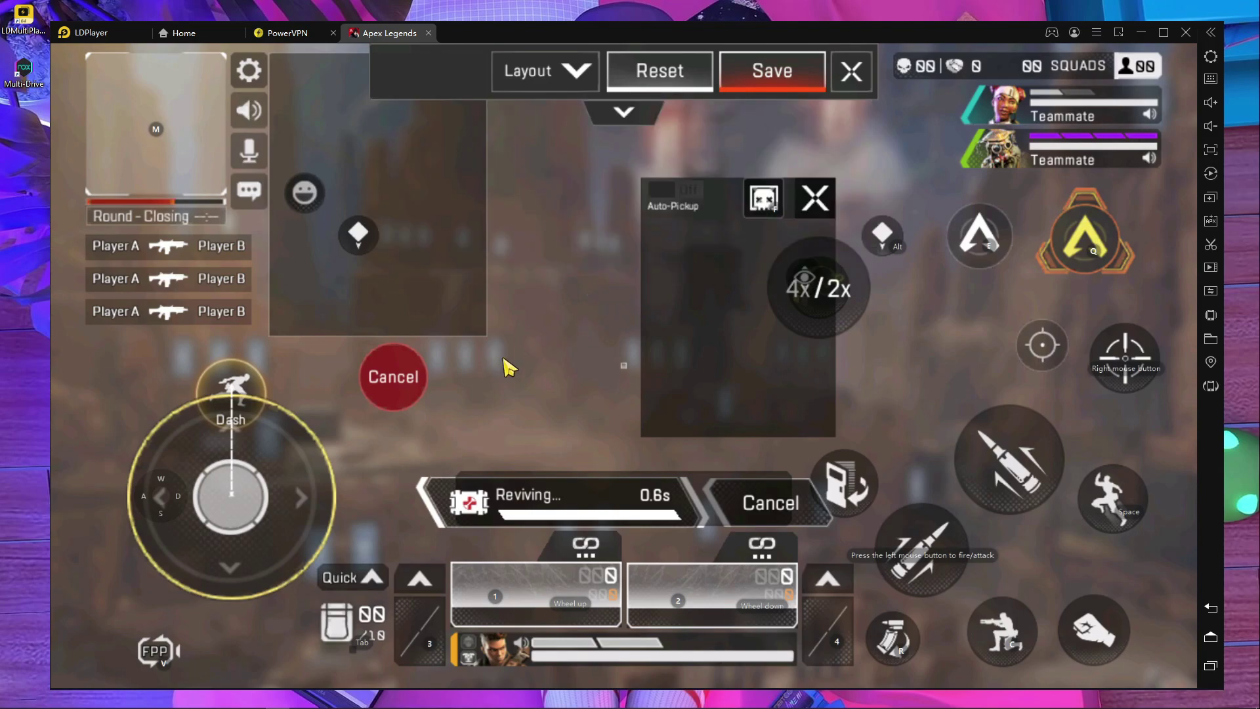
drag(249, 515, 178, 507)
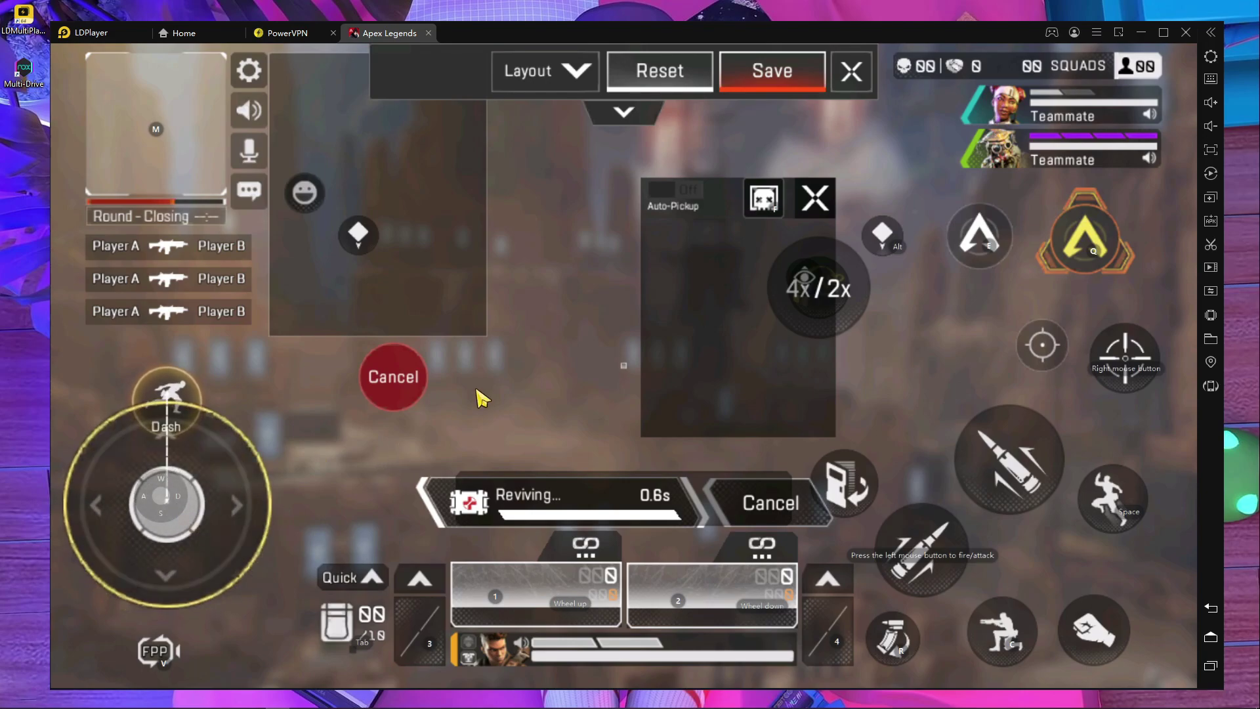
Shrink the Auto-Pickup box to about half size and move it beside the scope control.
click(732, 301)
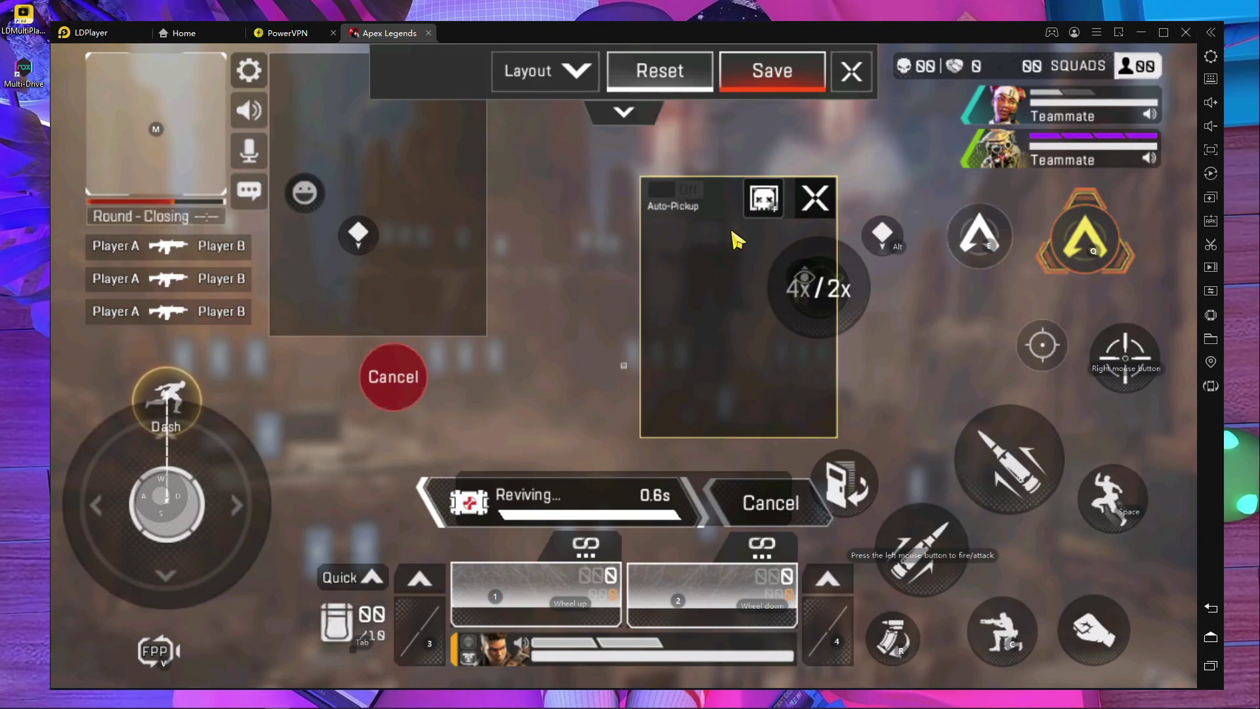
click(607, 113)
drag(486, 137, 433, 137)
click(613, 298)
drag(754, 315, 938, 345)
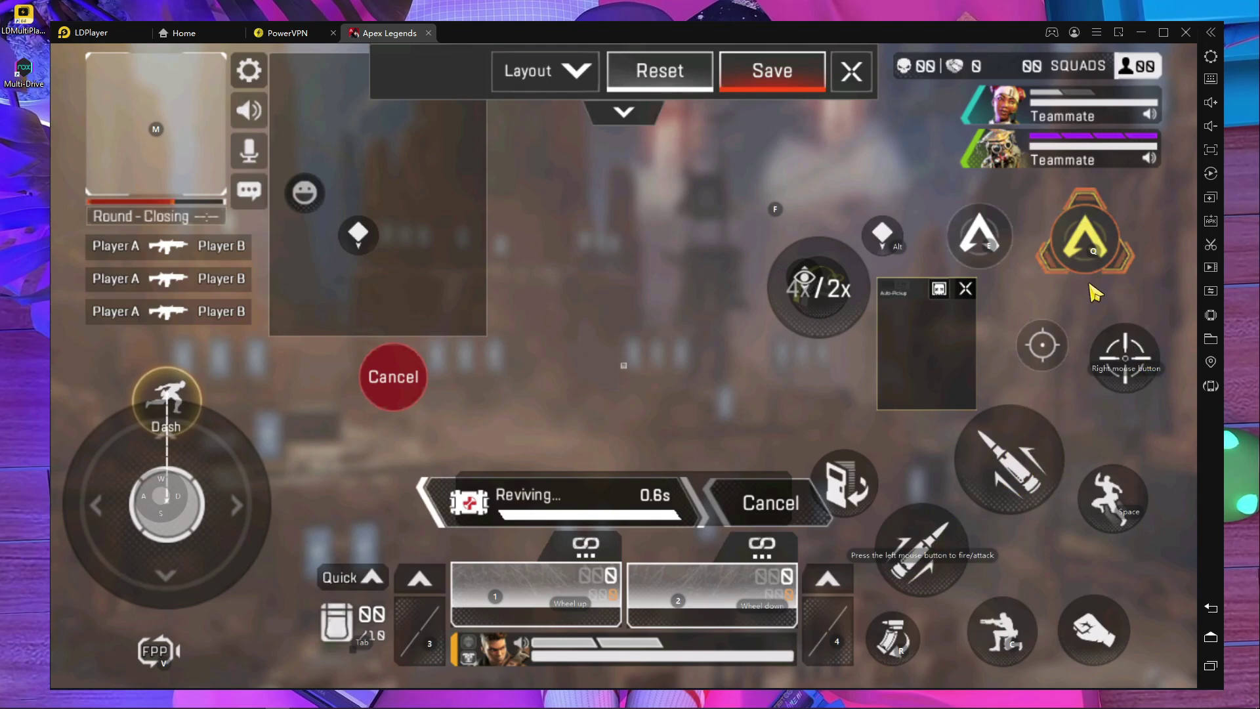
Set the upper fire button to 50% size and 0% alpha, tucked into the bottom-right corner.
click(1000, 467)
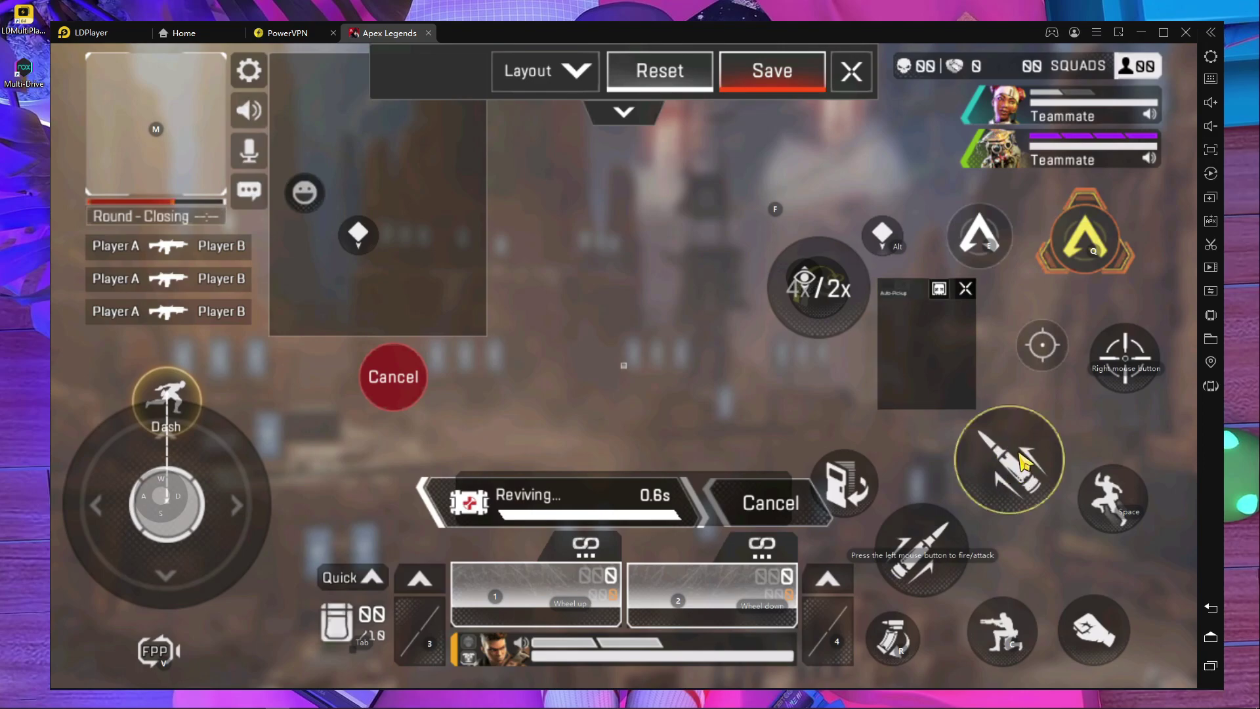
click(617, 113)
drag(489, 141, 433, 139)
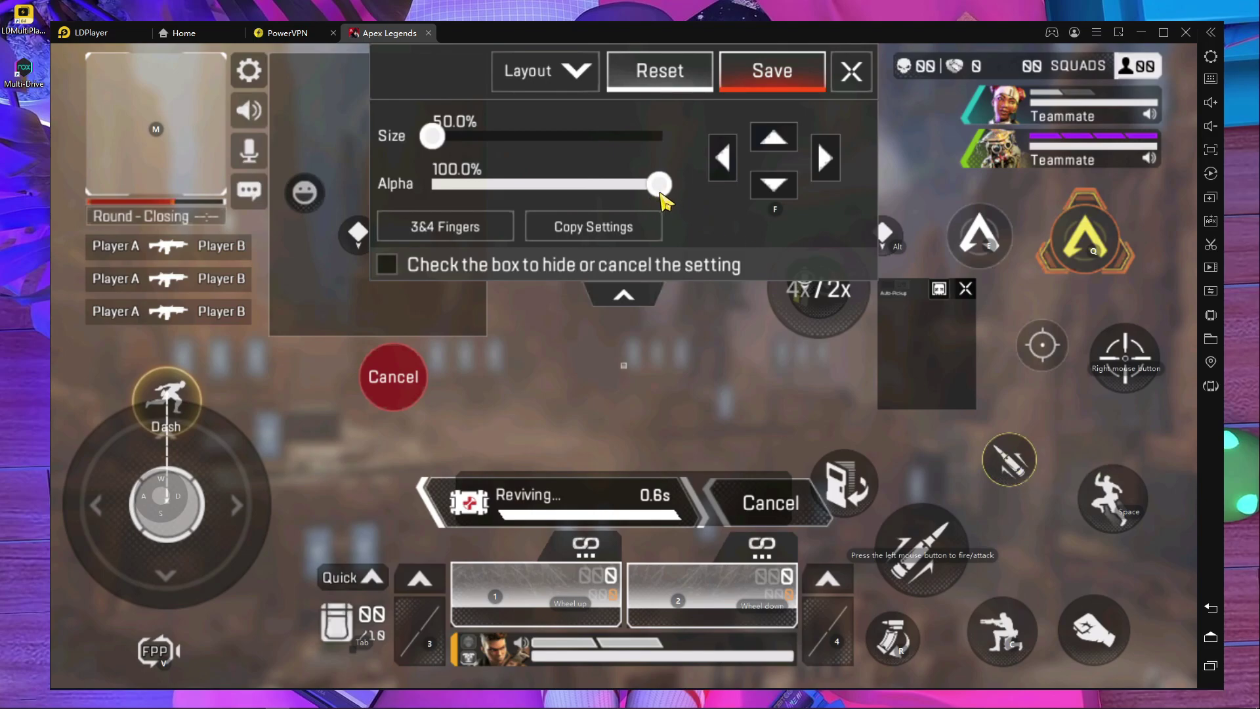
drag(659, 187, 364, 242)
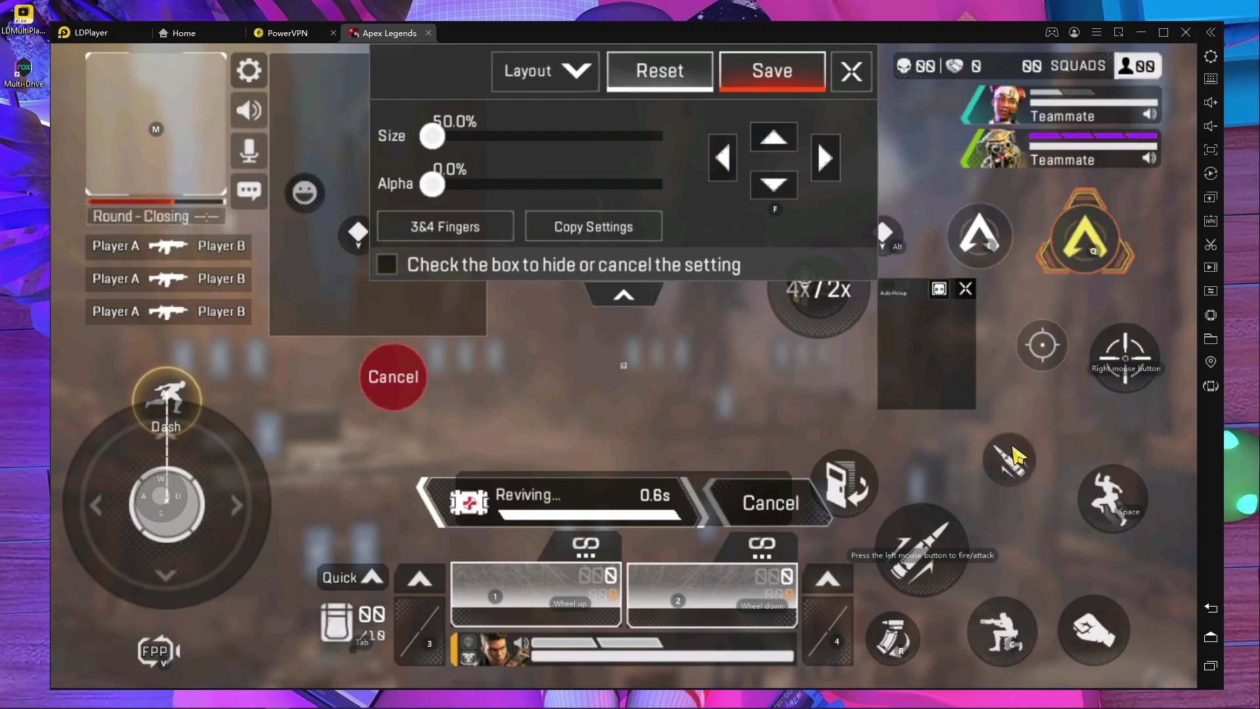
drag(1015, 465, 1180, 664)
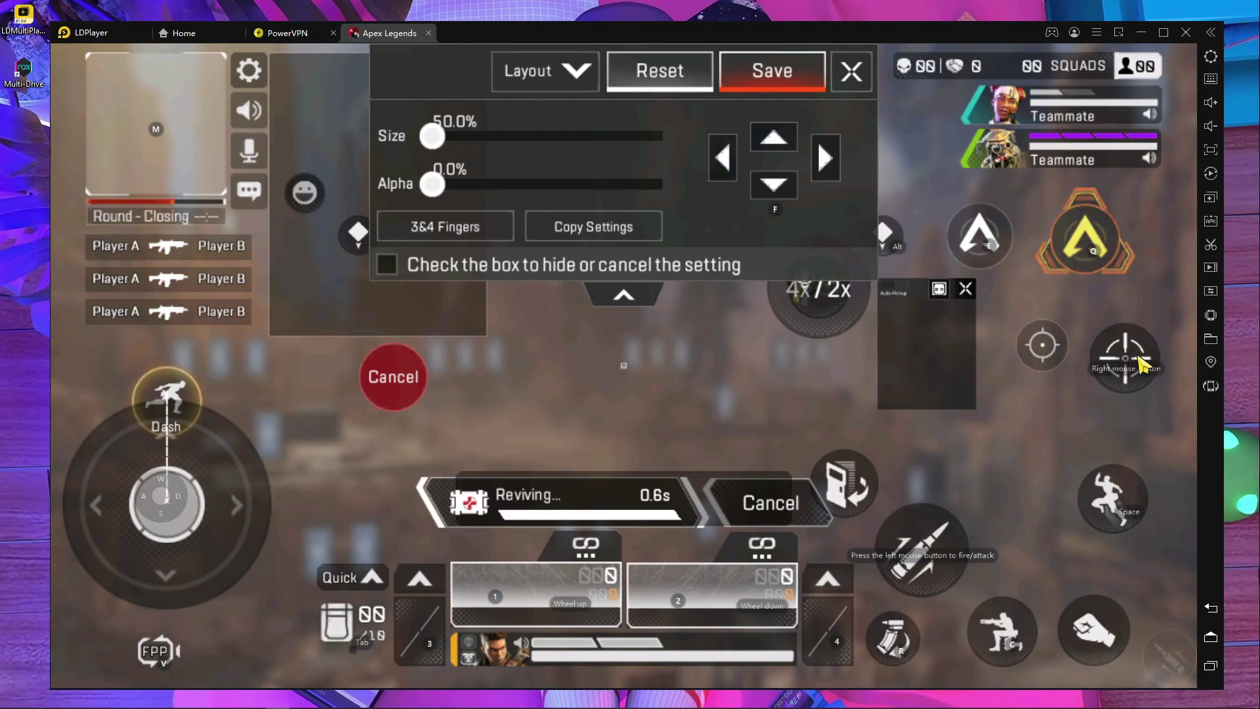
click(628, 298)
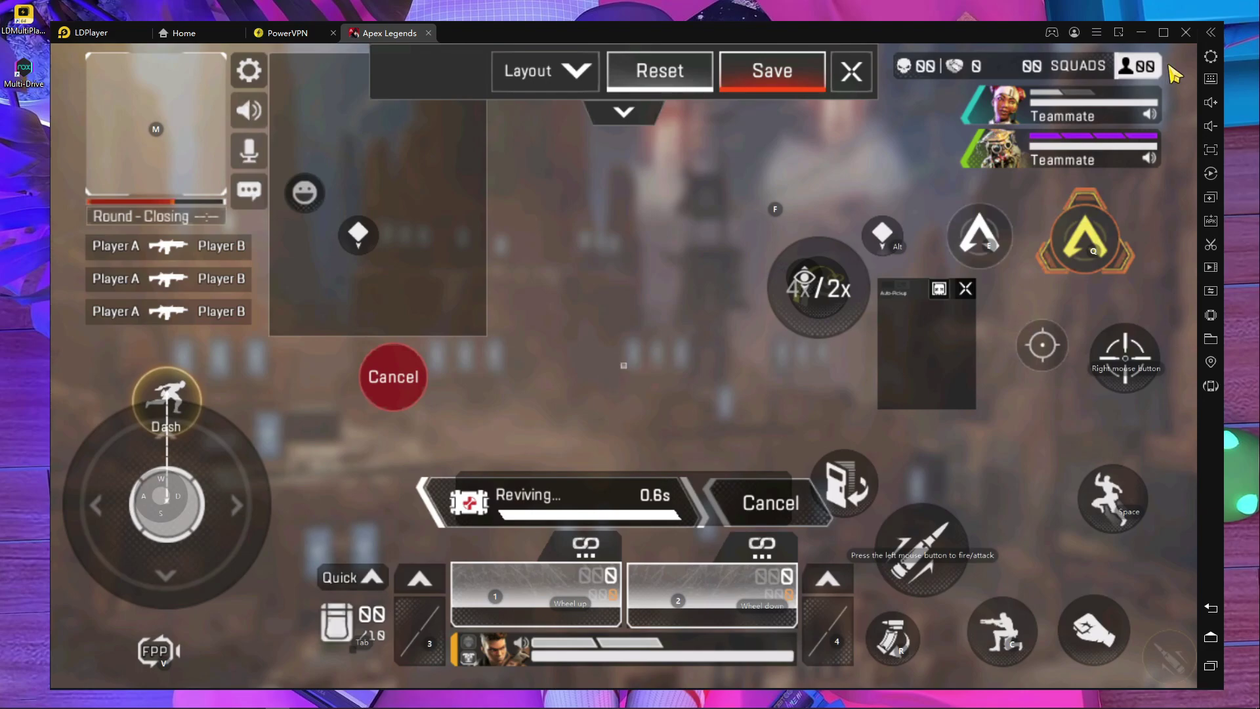
click(1211, 81)
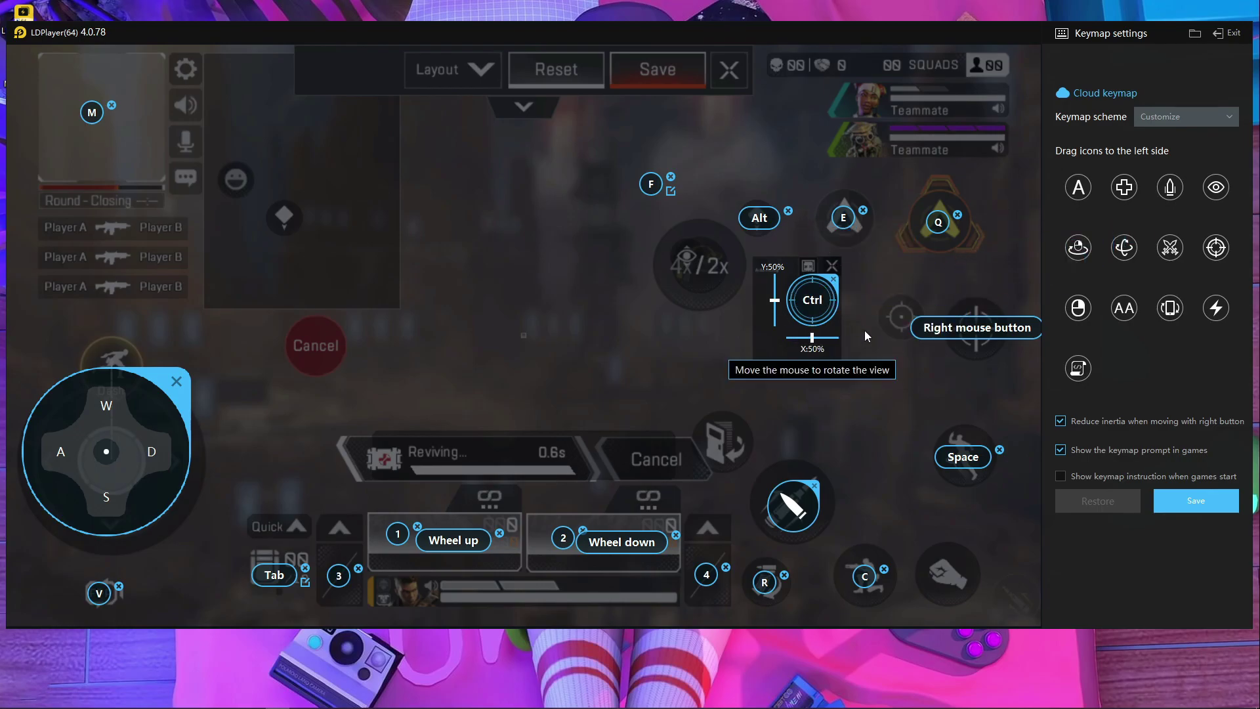
Remove the fire, R, 4, Wheel down, 2, Wheel up, 1, 3, Tab and V keymaps.
click(814, 489)
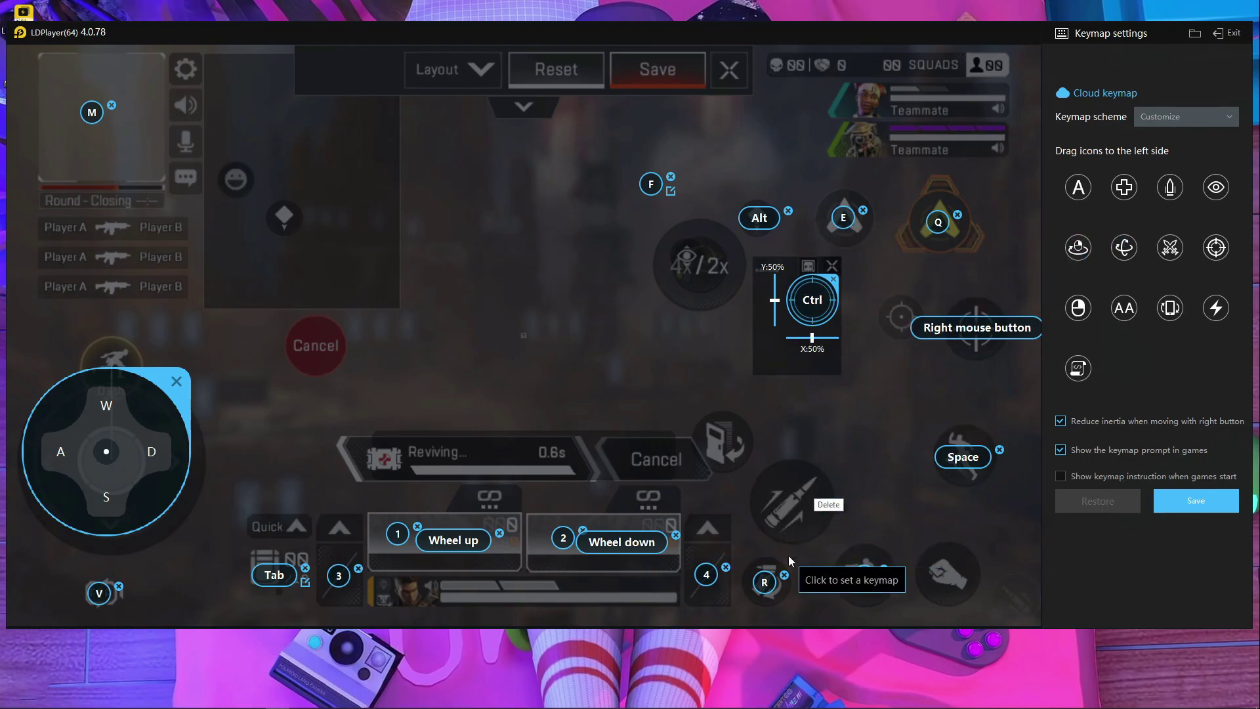
click(784, 575)
click(726, 567)
click(676, 534)
click(583, 529)
click(499, 533)
click(418, 526)
click(358, 568)
click(305, 568)
click(119, 586)
Remove the WASD, Ctrl, E, Alt, F, Q, right-mouse, Space, C and M keymaps and save.
click(176, 381)
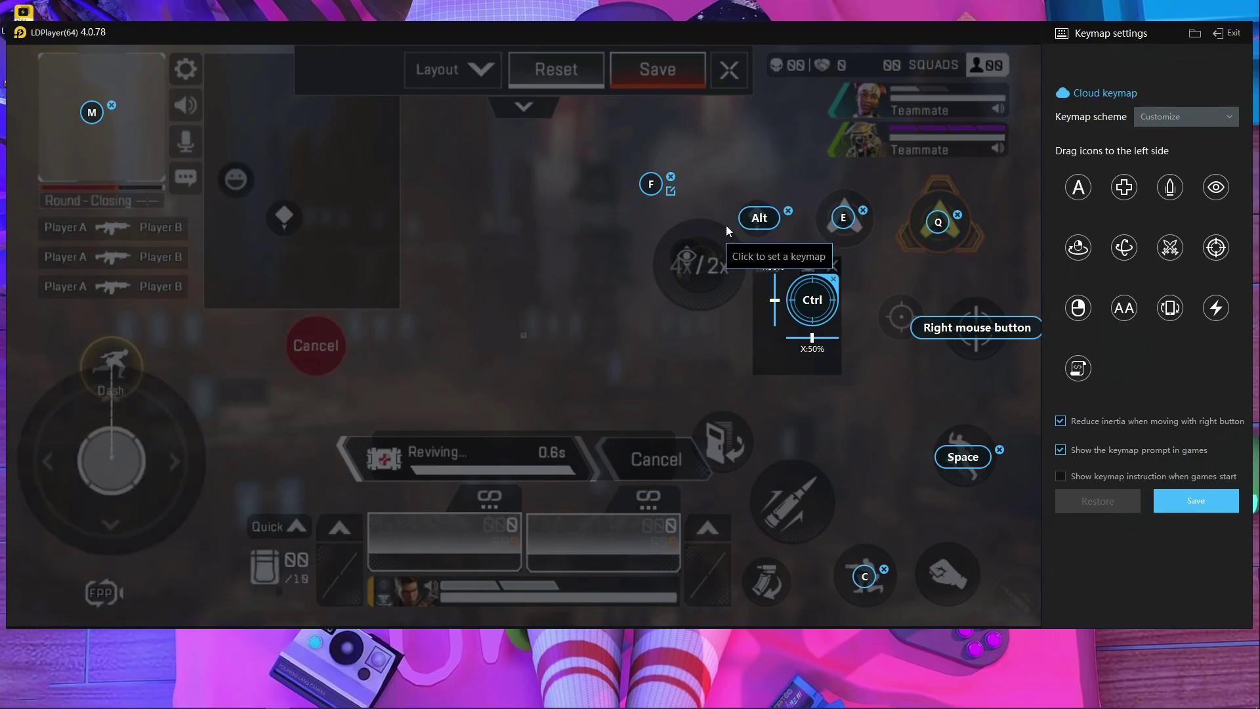
click(833, 279)
click(862, 211)
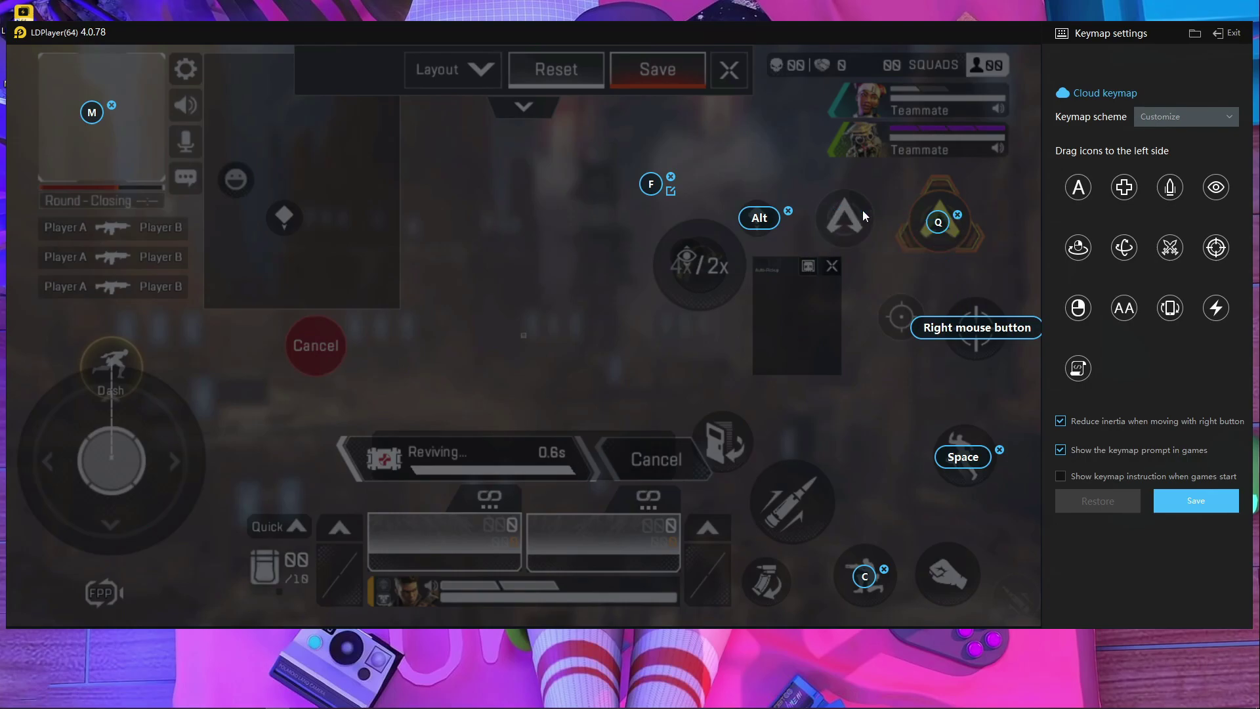
click(787, 212)
click(671, 176)
click(957, 215)
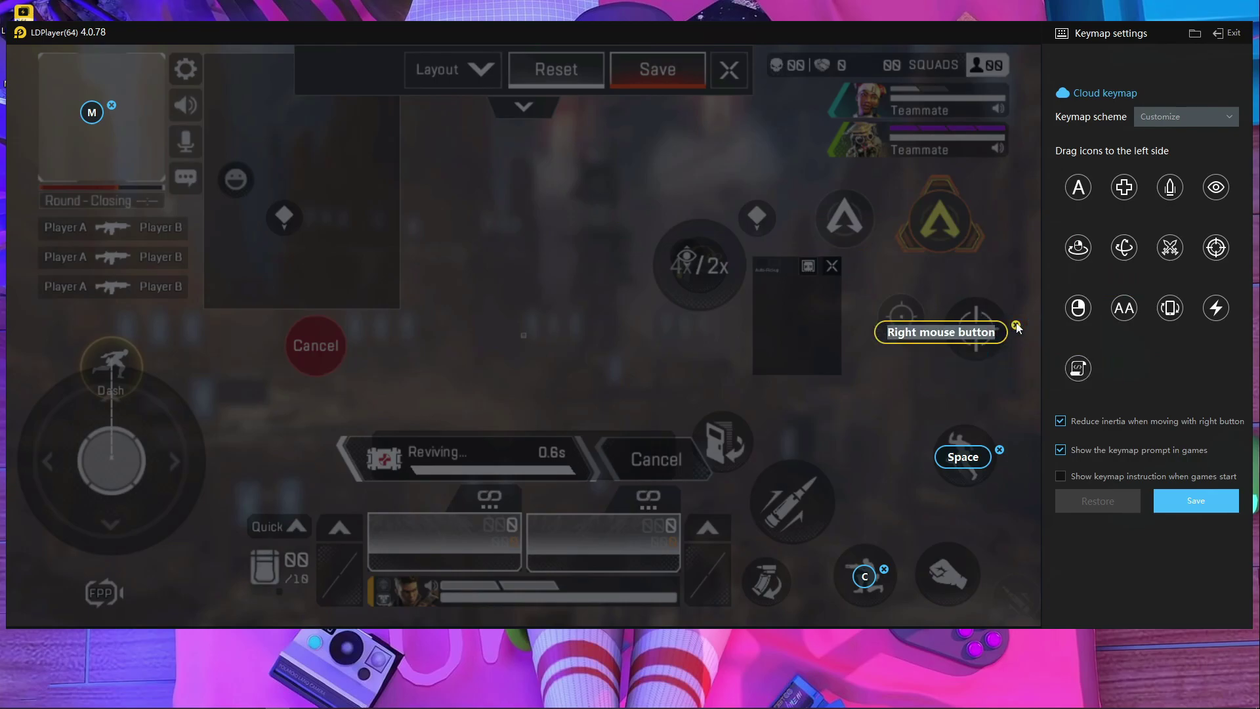
click(1018, 327)
click(999, 450)
click(883, 569)
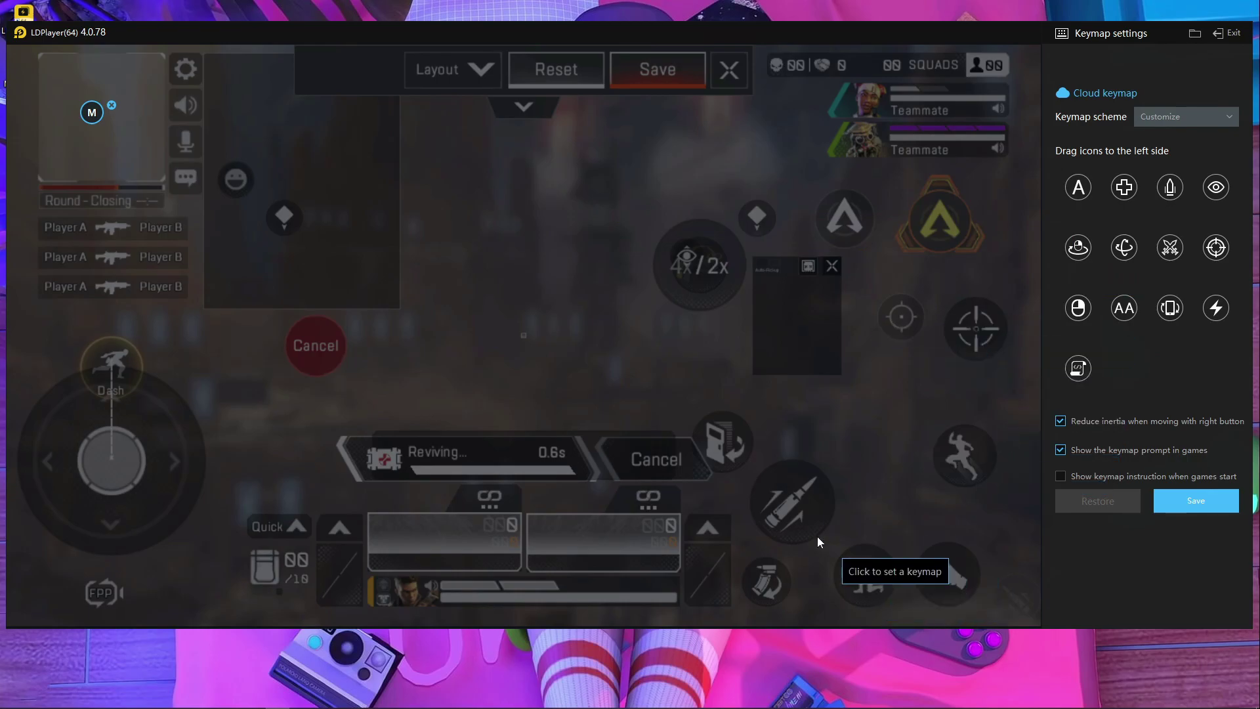
click(111, 105)
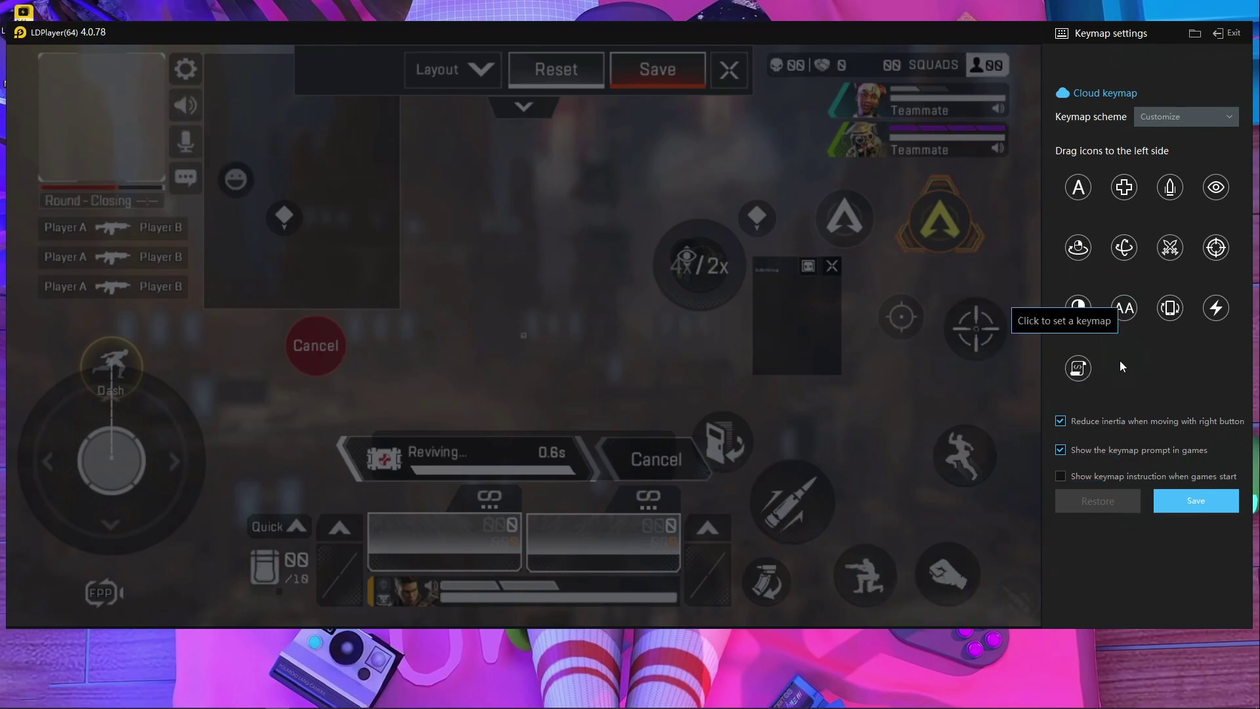
click(1206, 505)
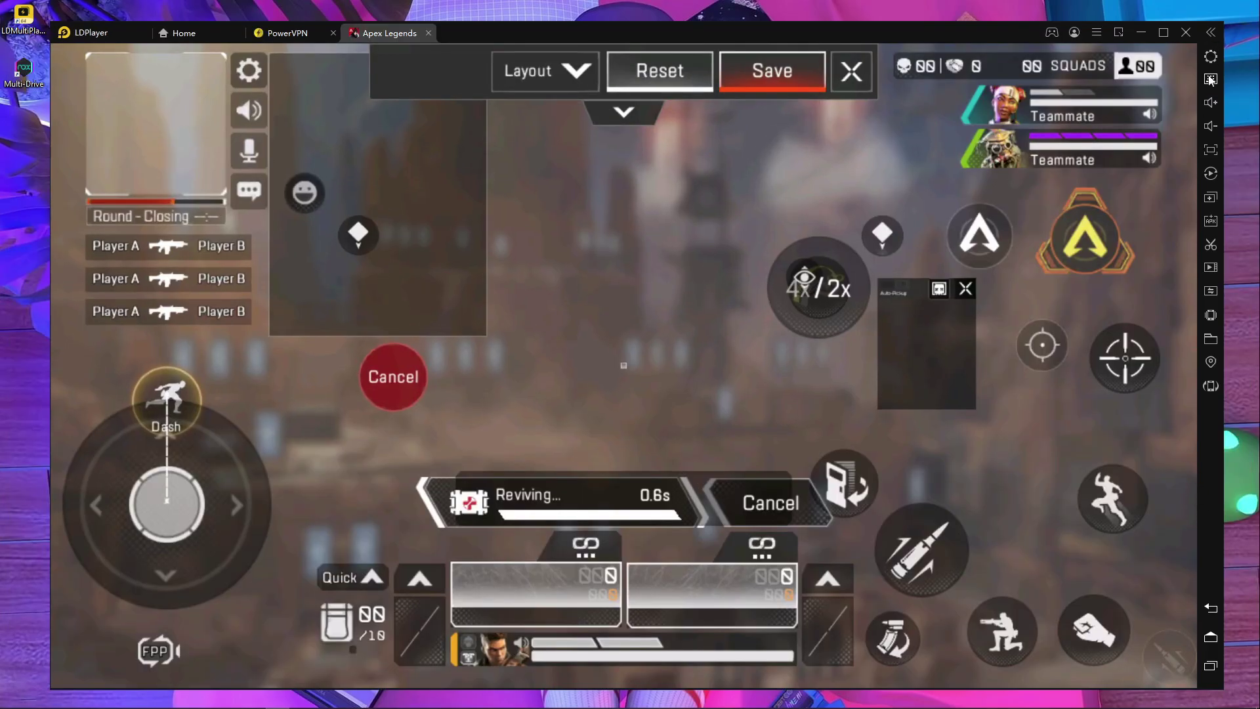
click(1210, 79)
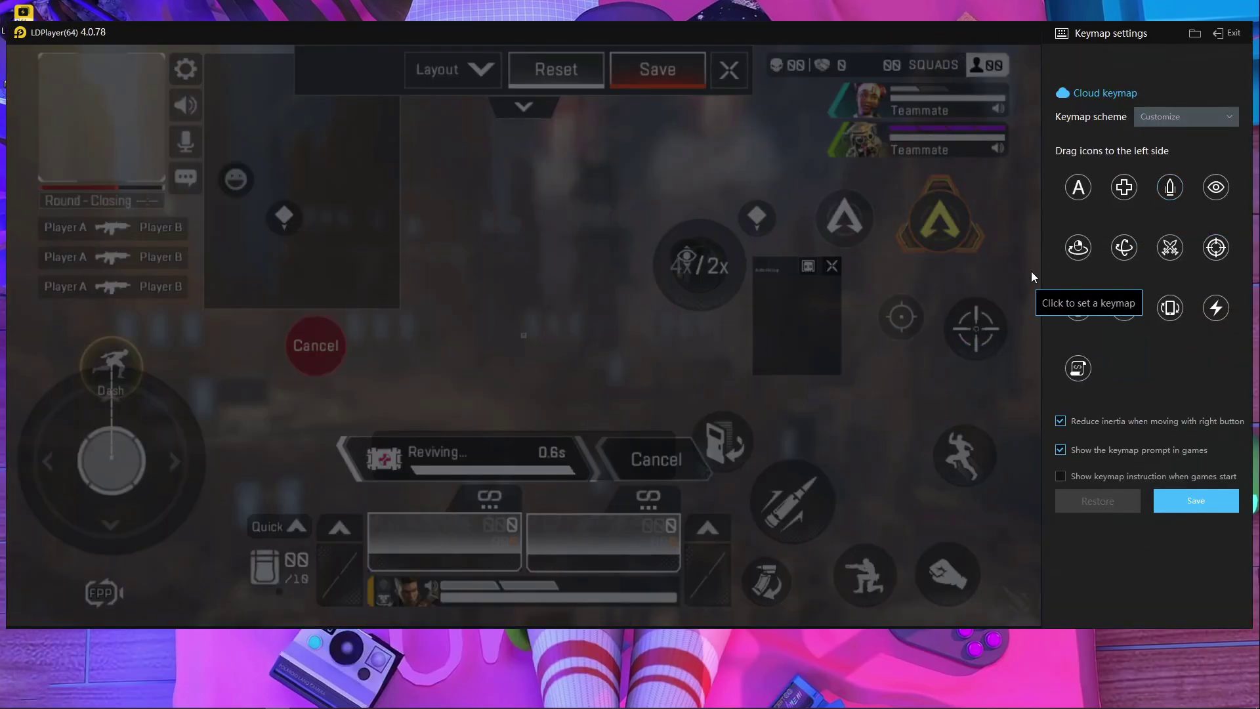
Add a view-rotation control mid-screen and bind it to Ctrl.
drag(1169, 252, 538, 320)
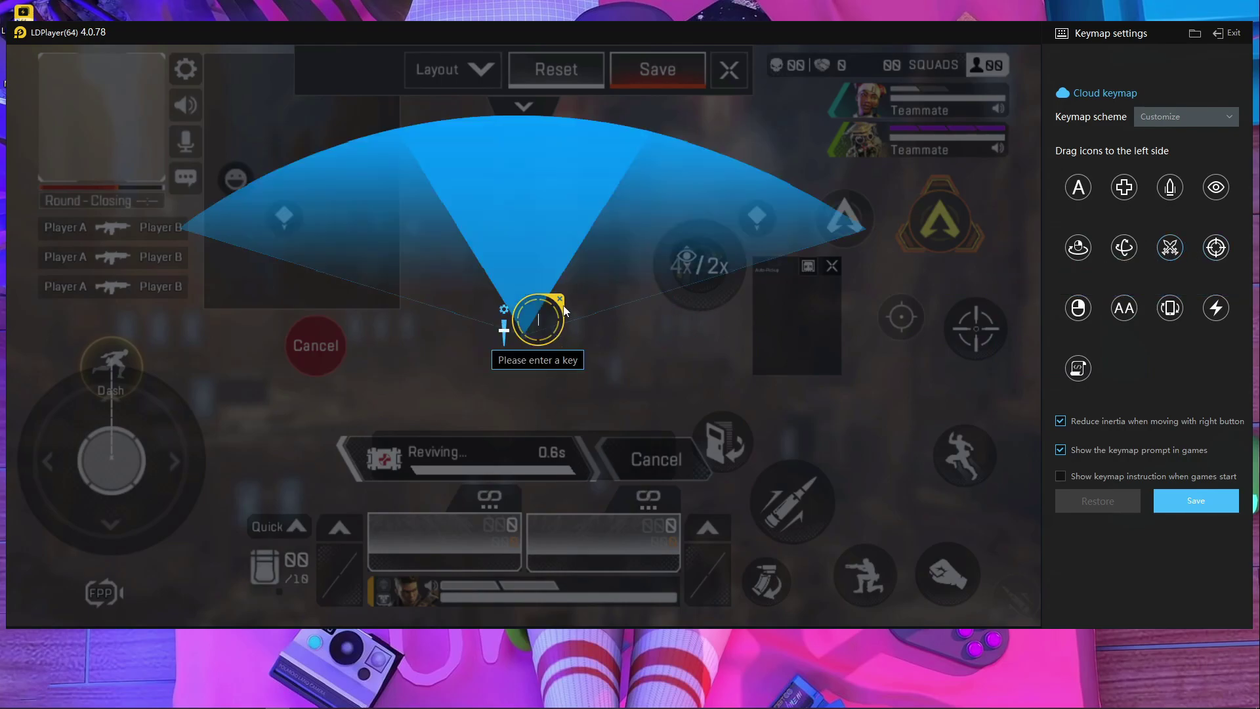
click(560, 300)
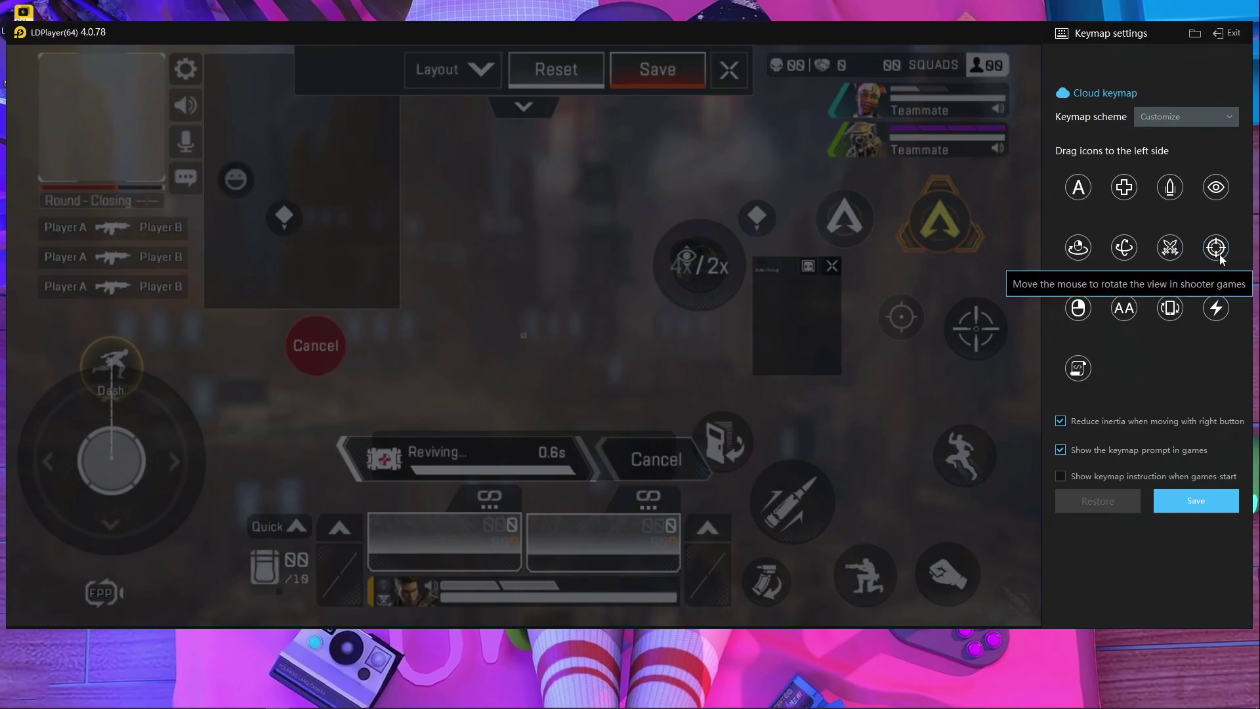
drag(1216, 250, 979, 349)
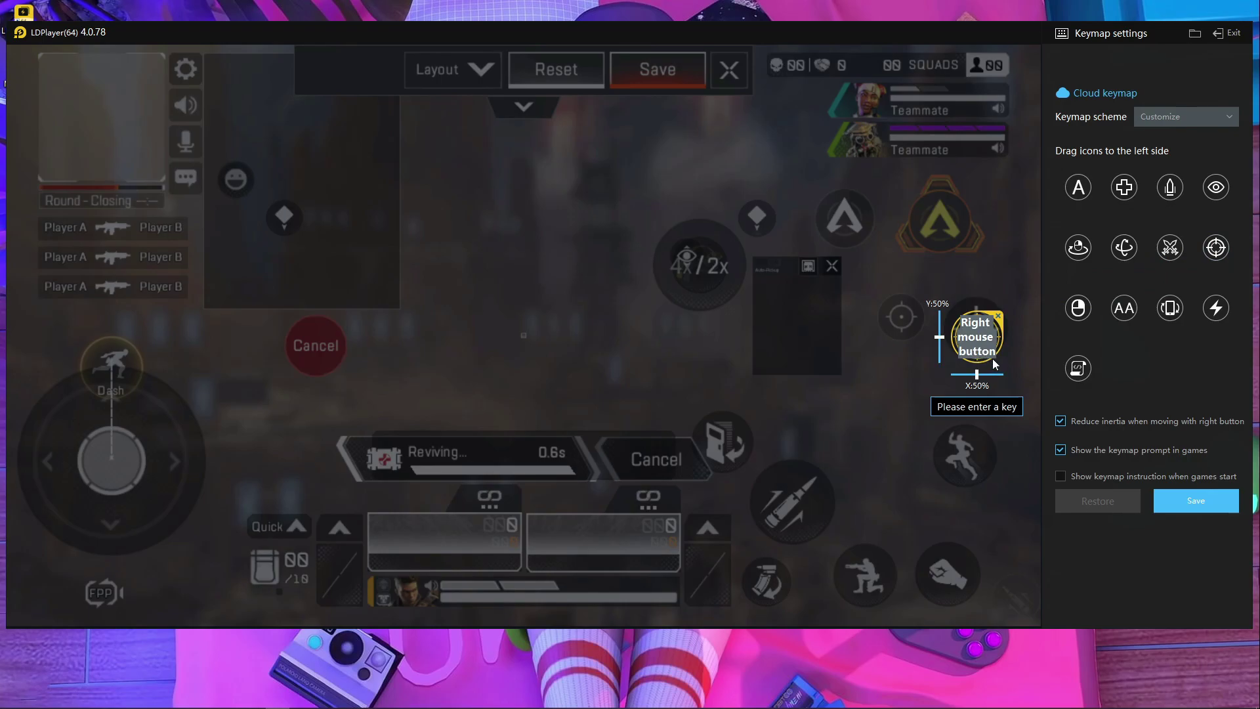
drag(993, 343, 525, 283)
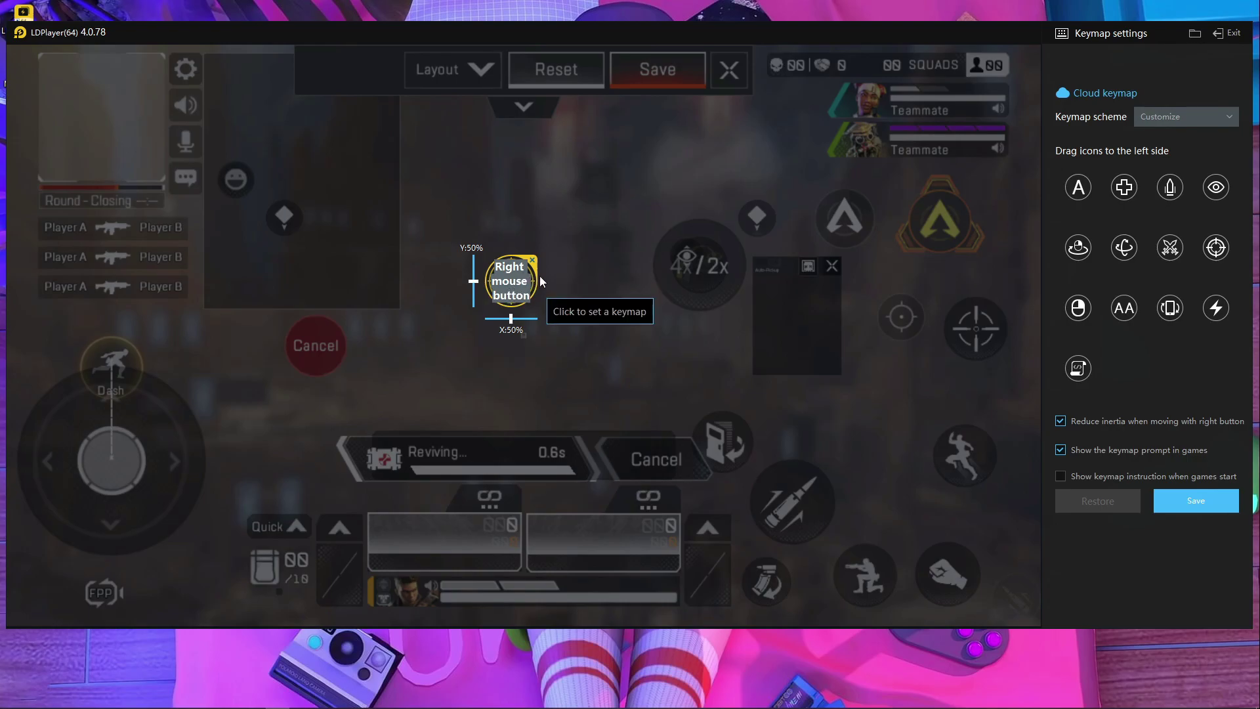
drag(511, 293, 532, 329)
click(542, 354)
key(ctrl)
click(609, 353)
click(631, 343)
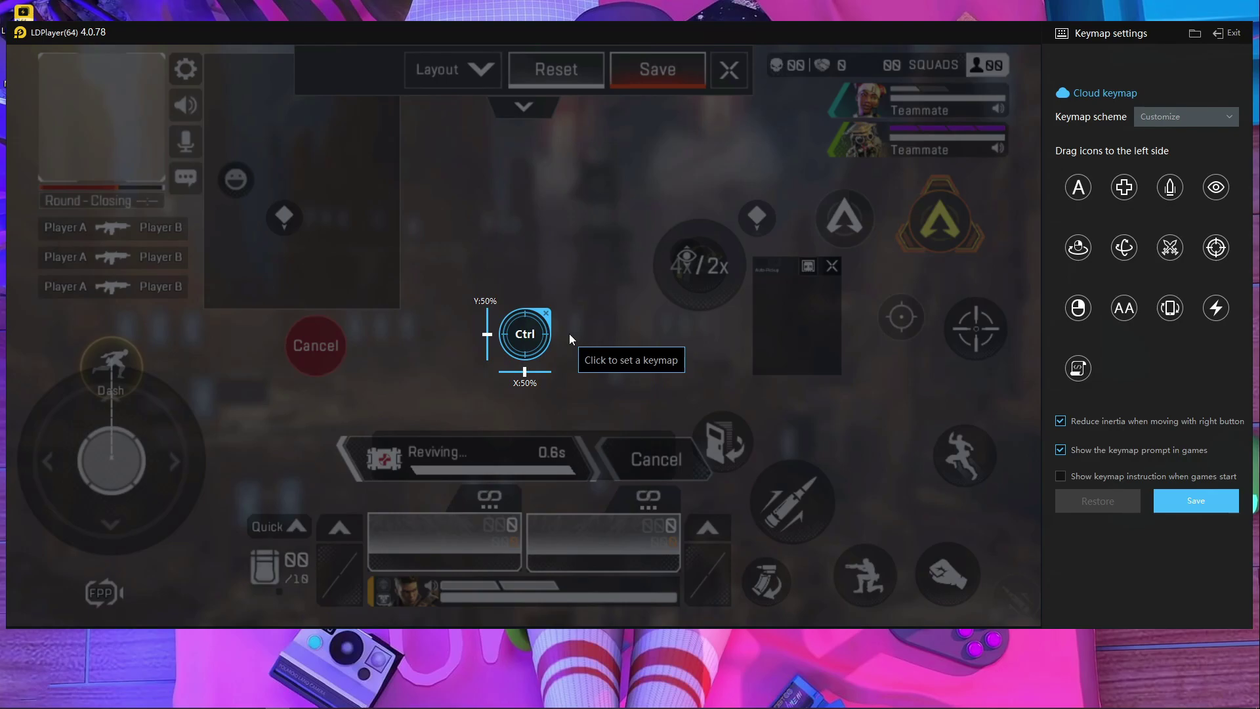
Clear the stray empty key and reposition the Ctrl control near the screen centre.
drag(531, 332, 530, 335)
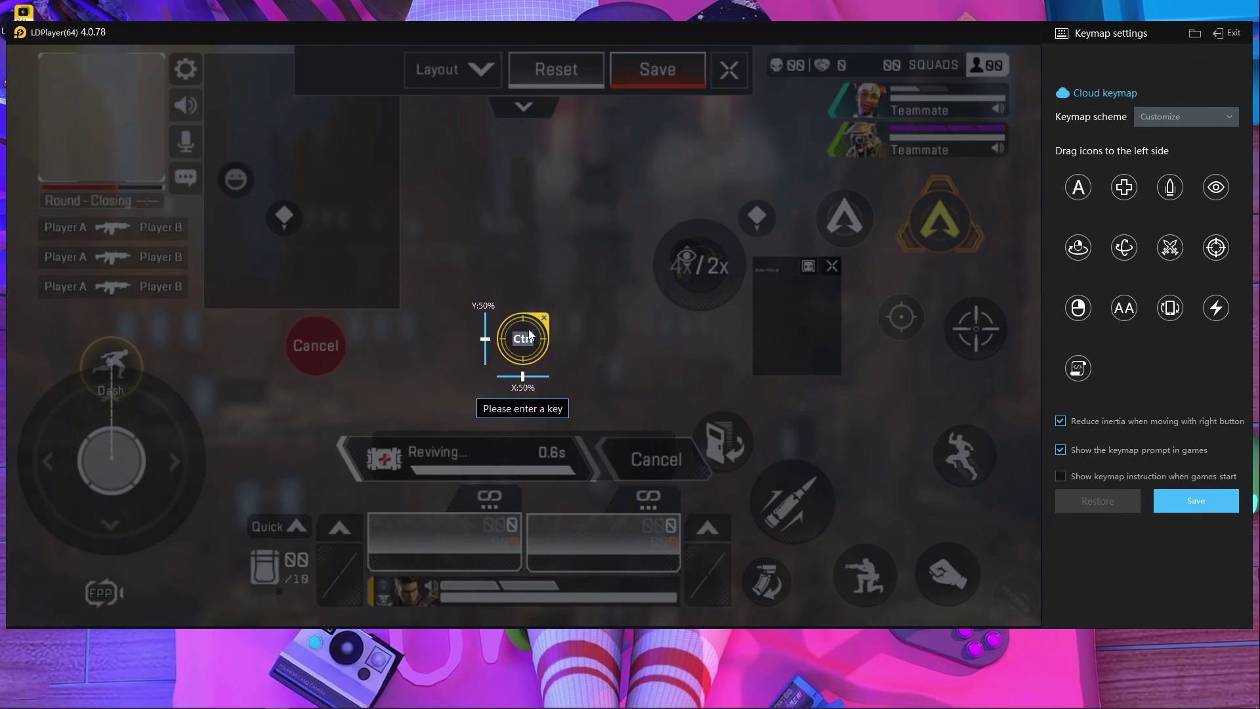
click(615, 361)
click(635, 355)
drag(534, 320, 647, 218)
drag(633, 231, 535, 318)
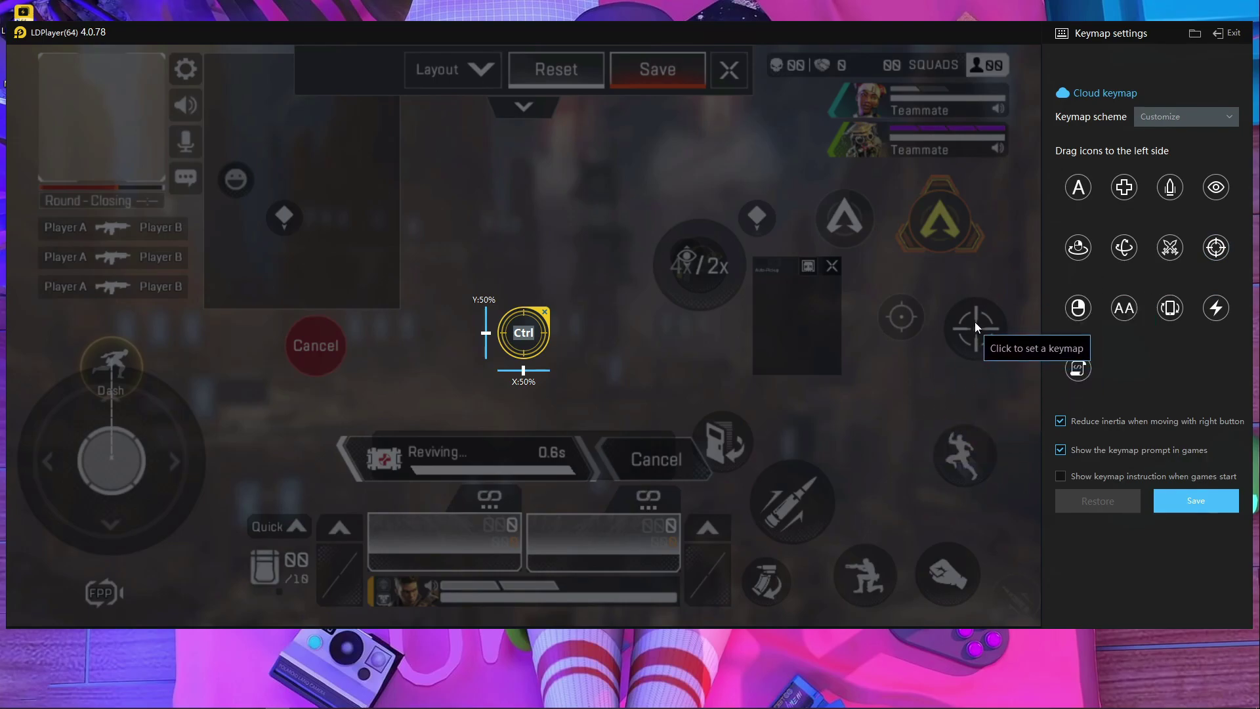
Bind the aim button to right mouse, put a shoot key on the fire button, add a movement pad.
click(978, 338)
right_click(977, 337)
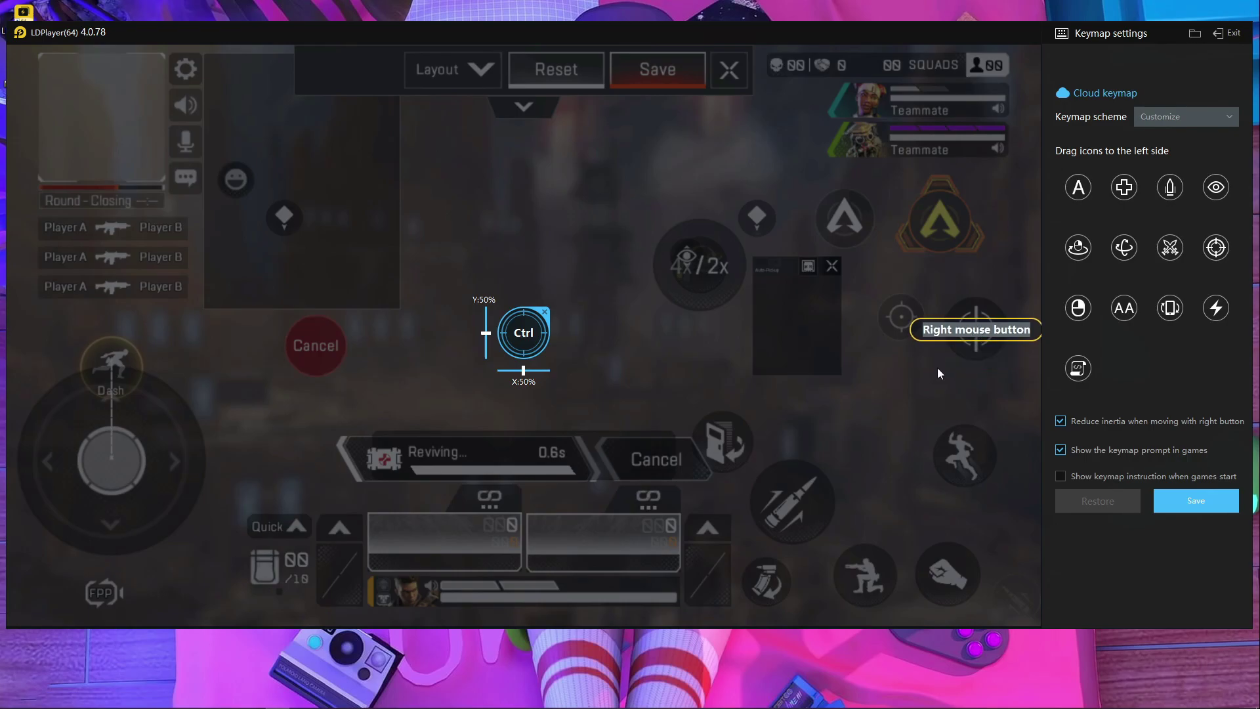
click(793, 502)
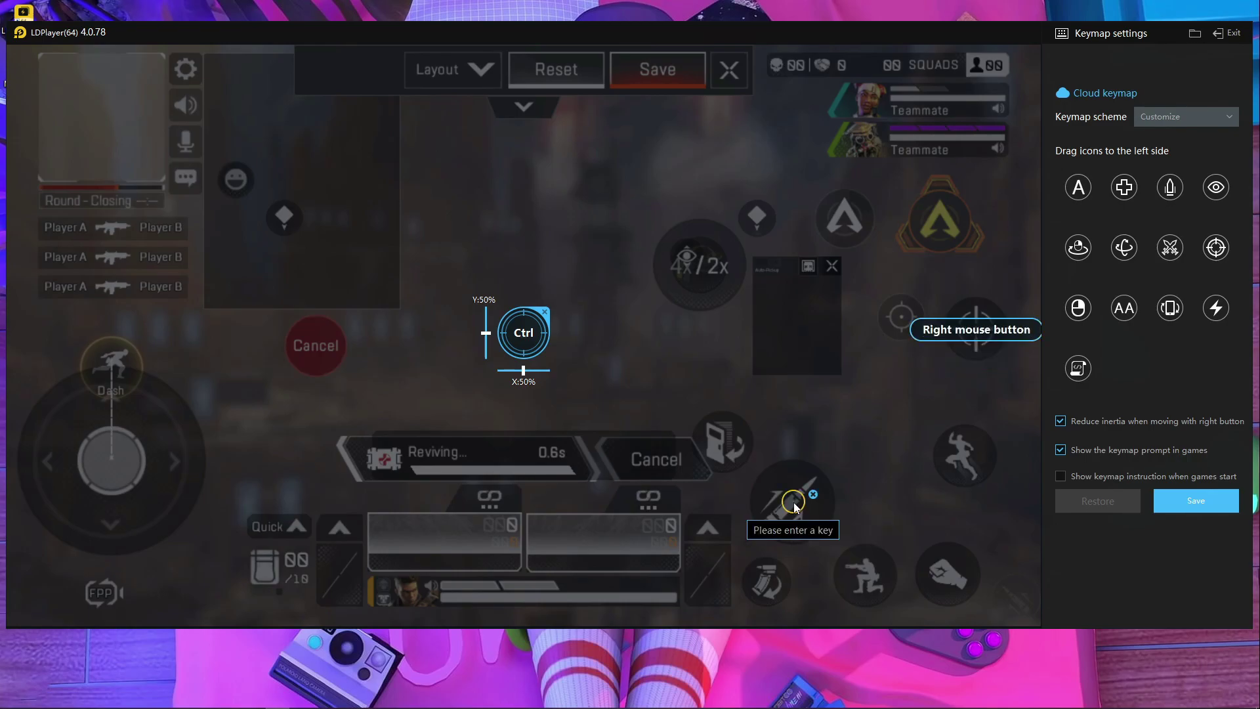
click(886, 433)
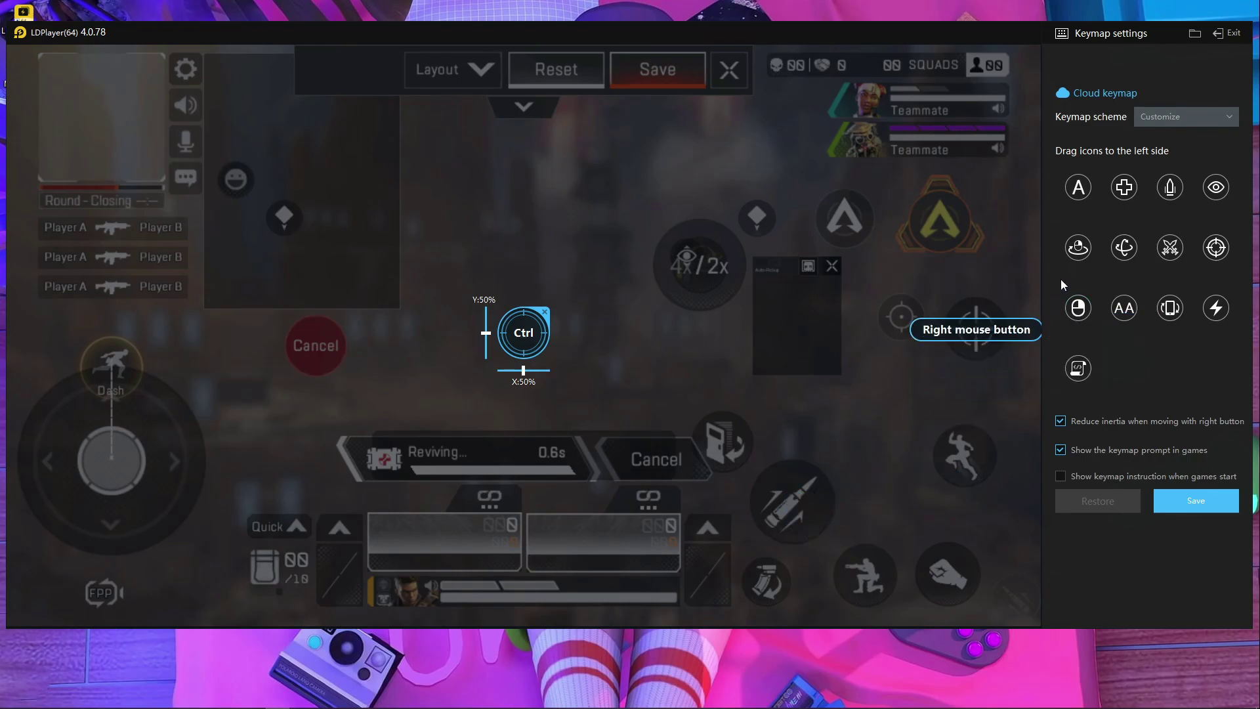
drag(1170, 190, 795, 521)
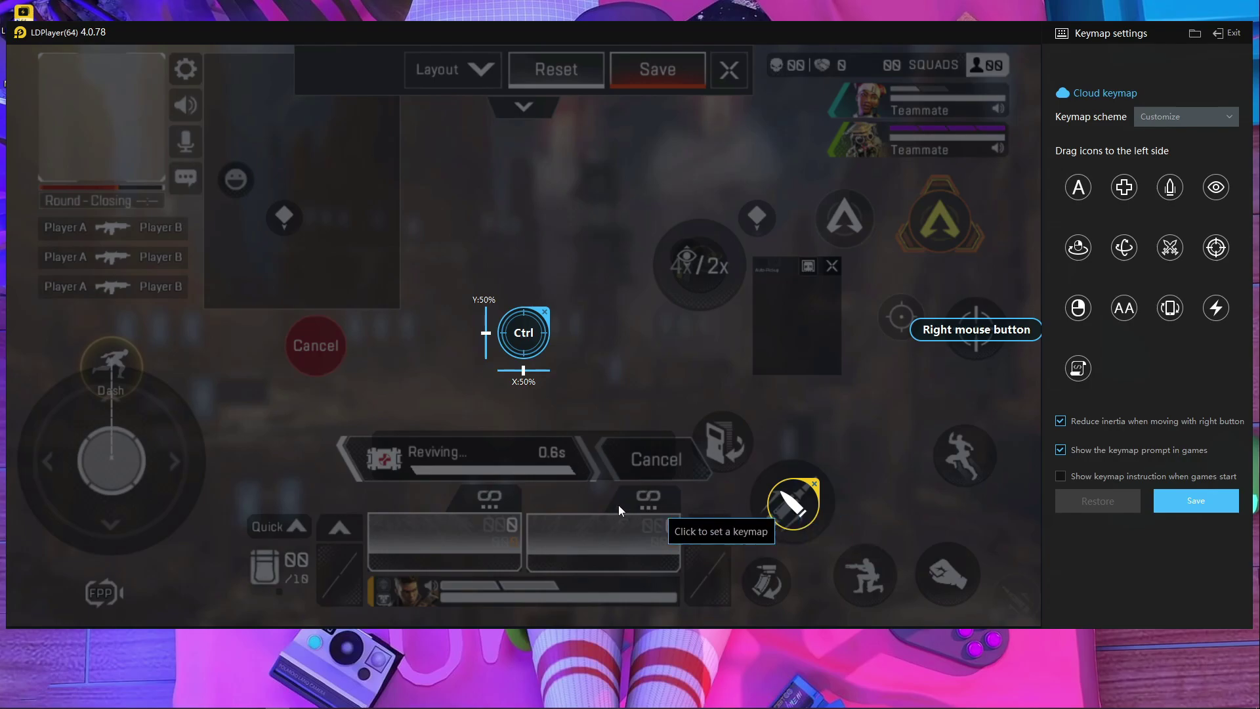
drag(1123, 187, 97, 467)
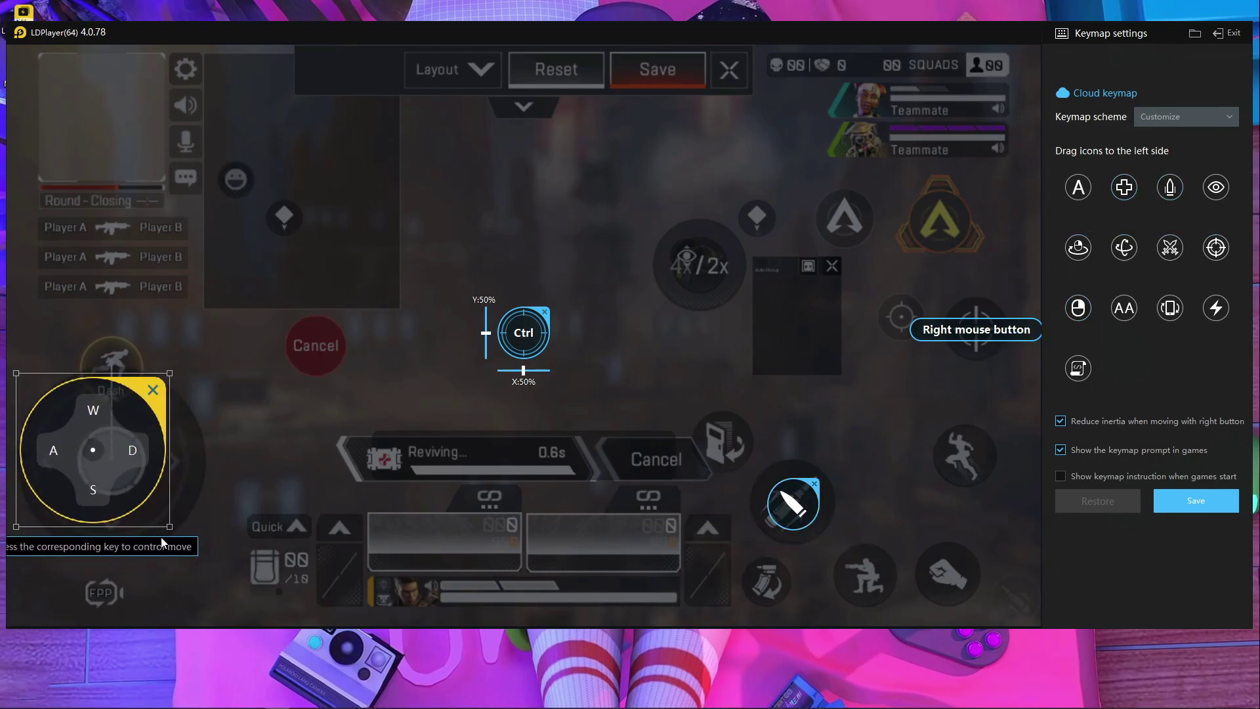
Resize and align the WASD movement pad so it covers the lower-left joystick.
drag(172, 526, 212, 564)
drag(146, 494, 149, 490)
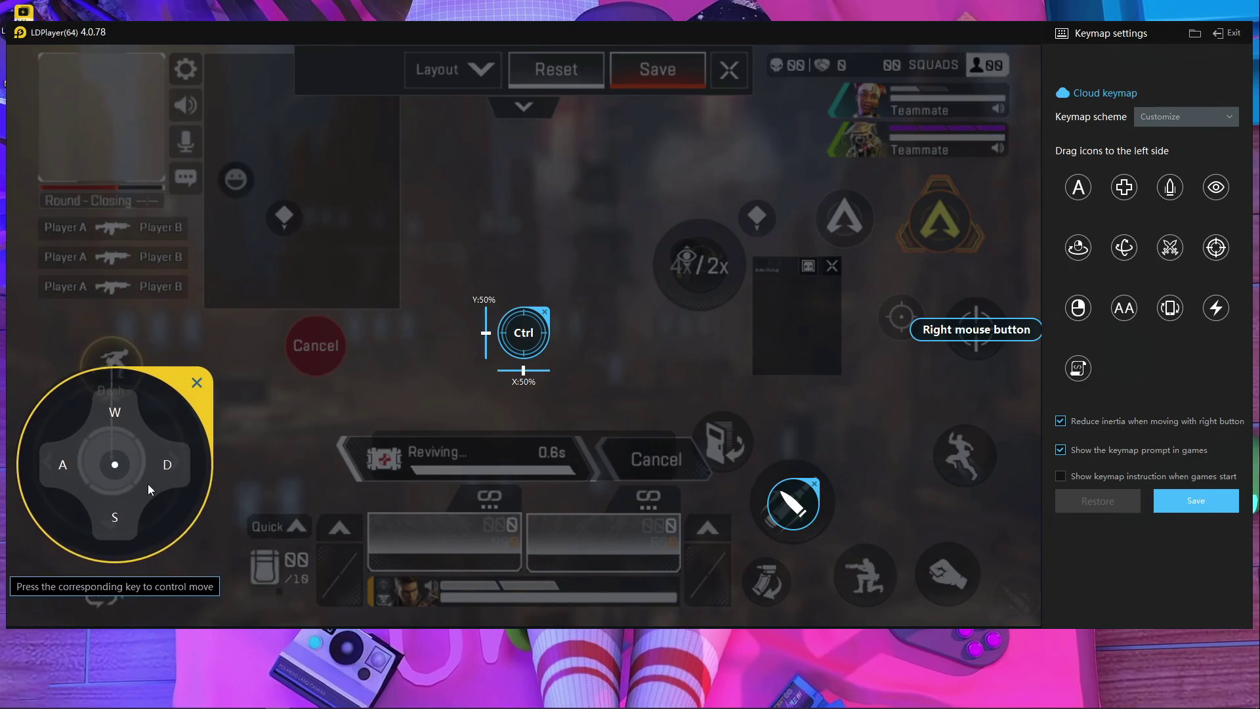
drag(214, 563, 210, 559)
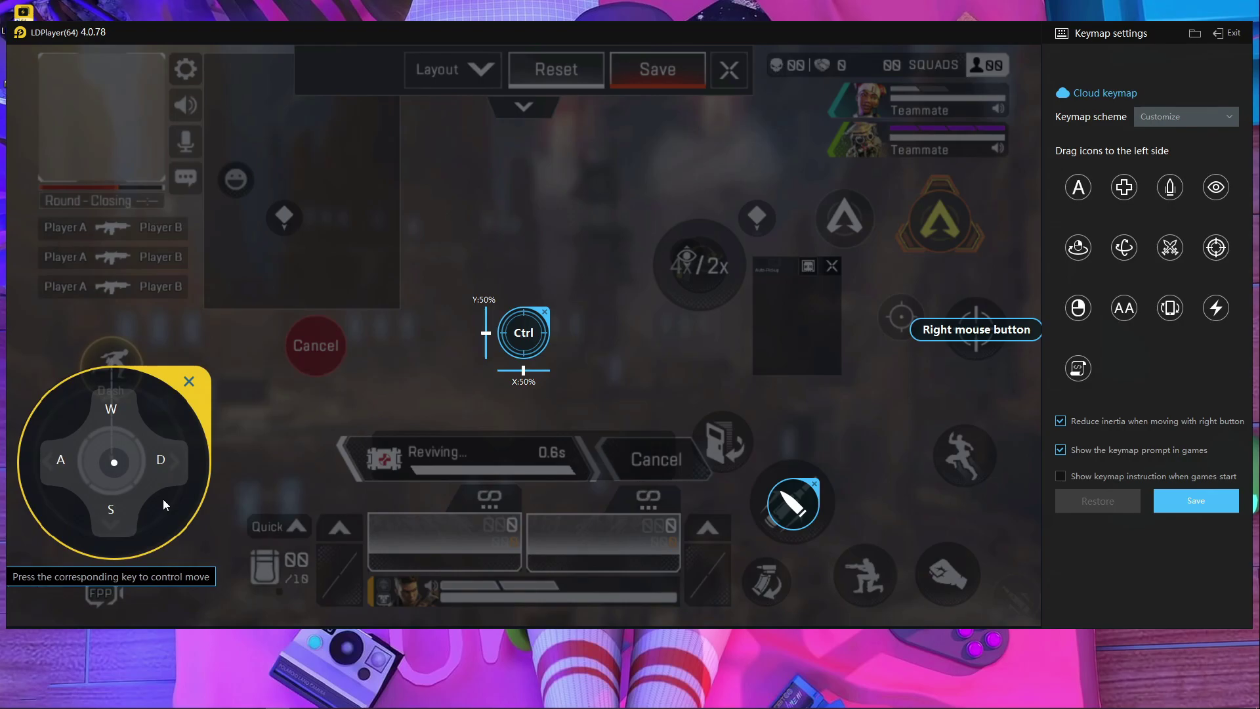
scroll(163, 499, down, 1)
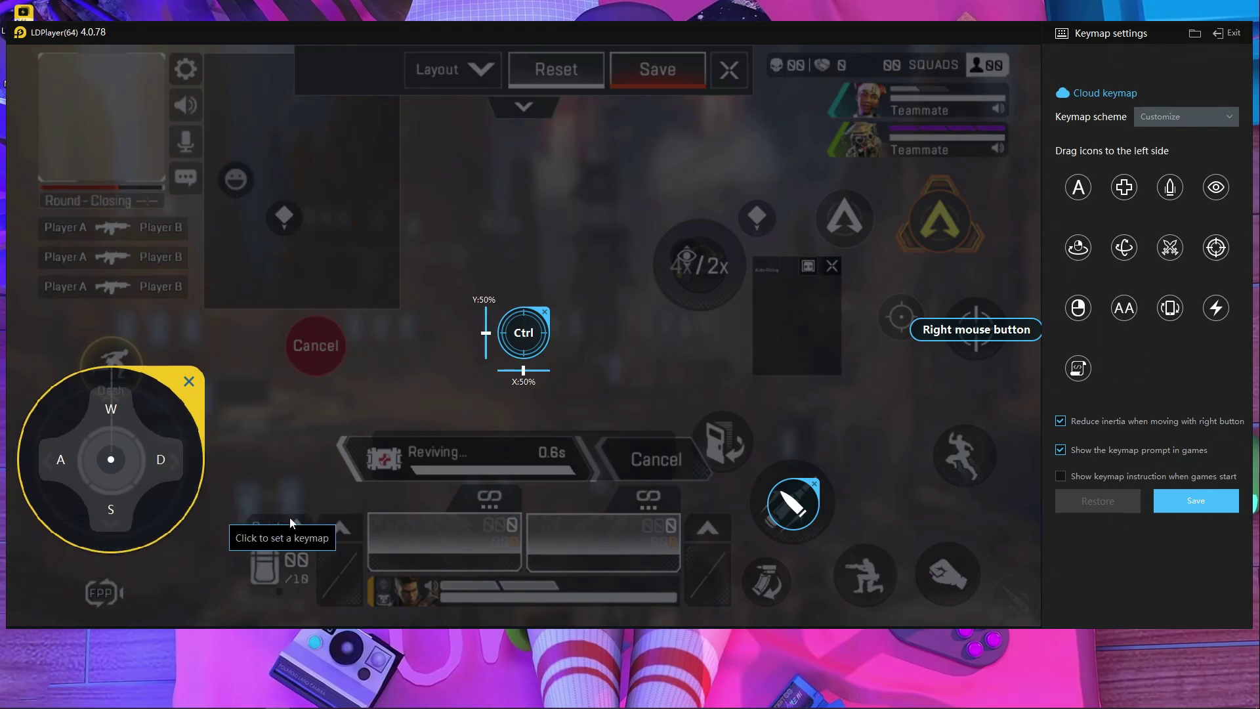
click(99, 593)
Bind the FPP toggle to V, the backpack to Tab, and the weapon slots to 1 and 2.
key(v)
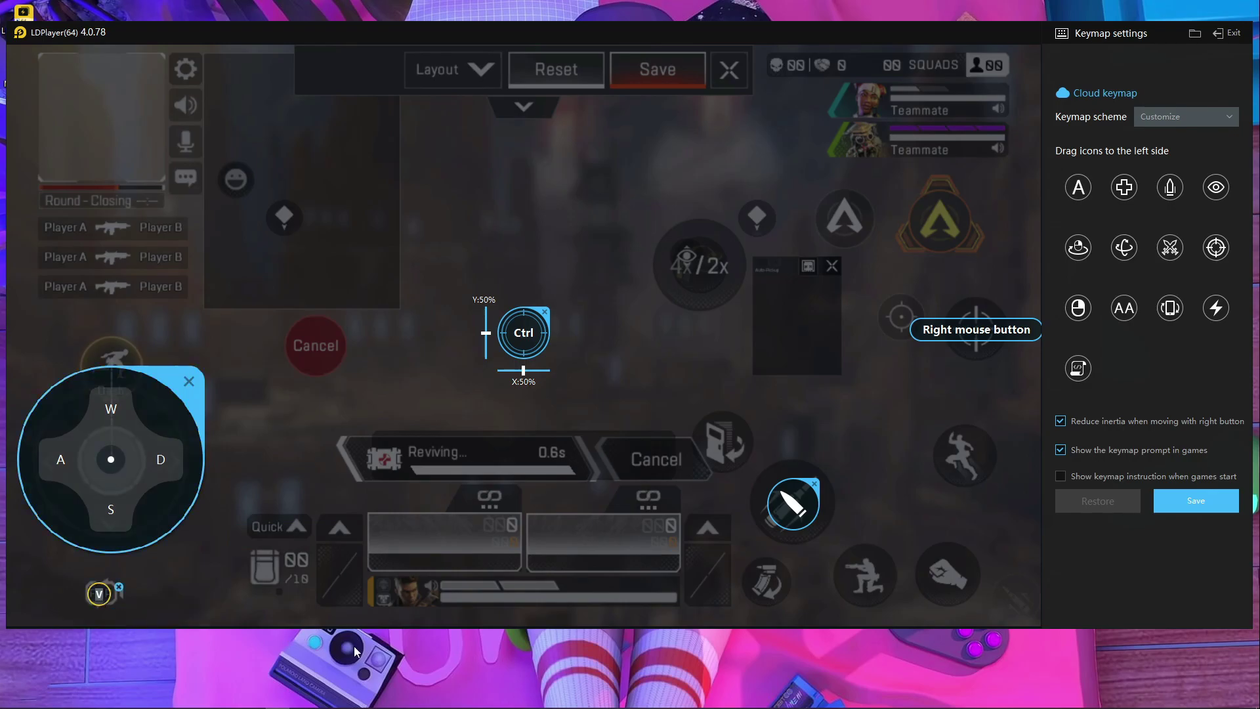
click(265, 566)
key(Tab)
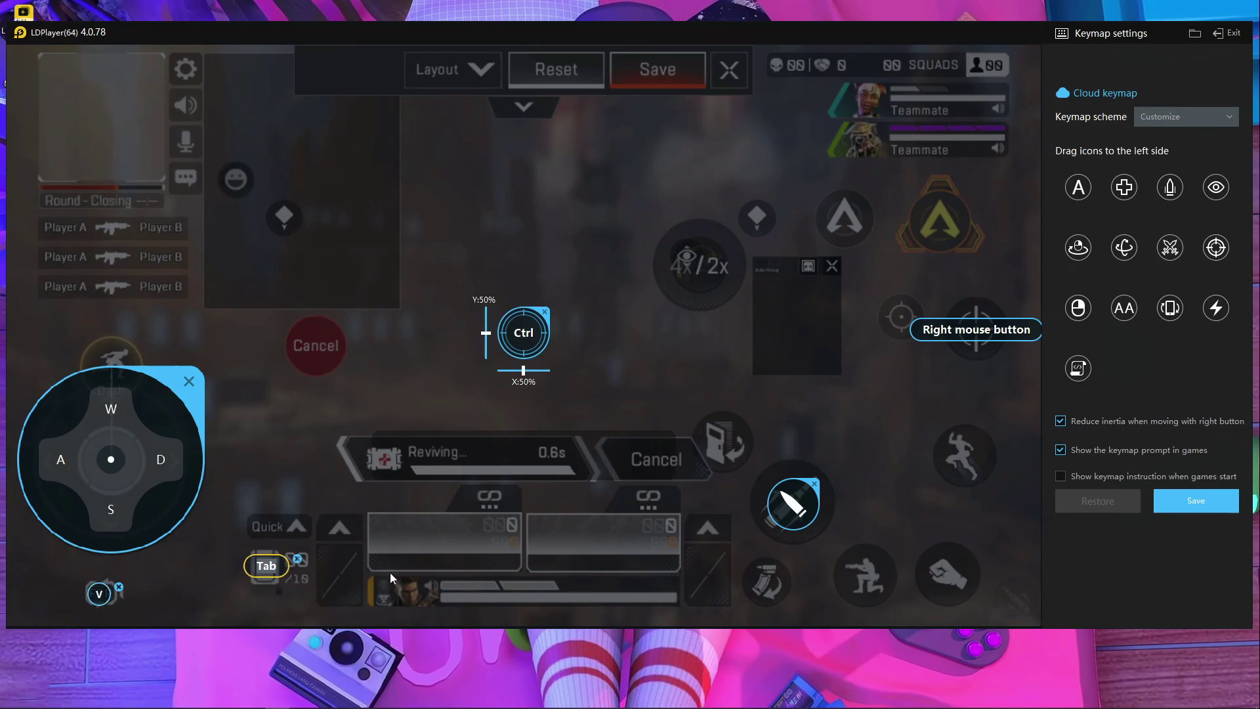
click(385, 538)
key(1)
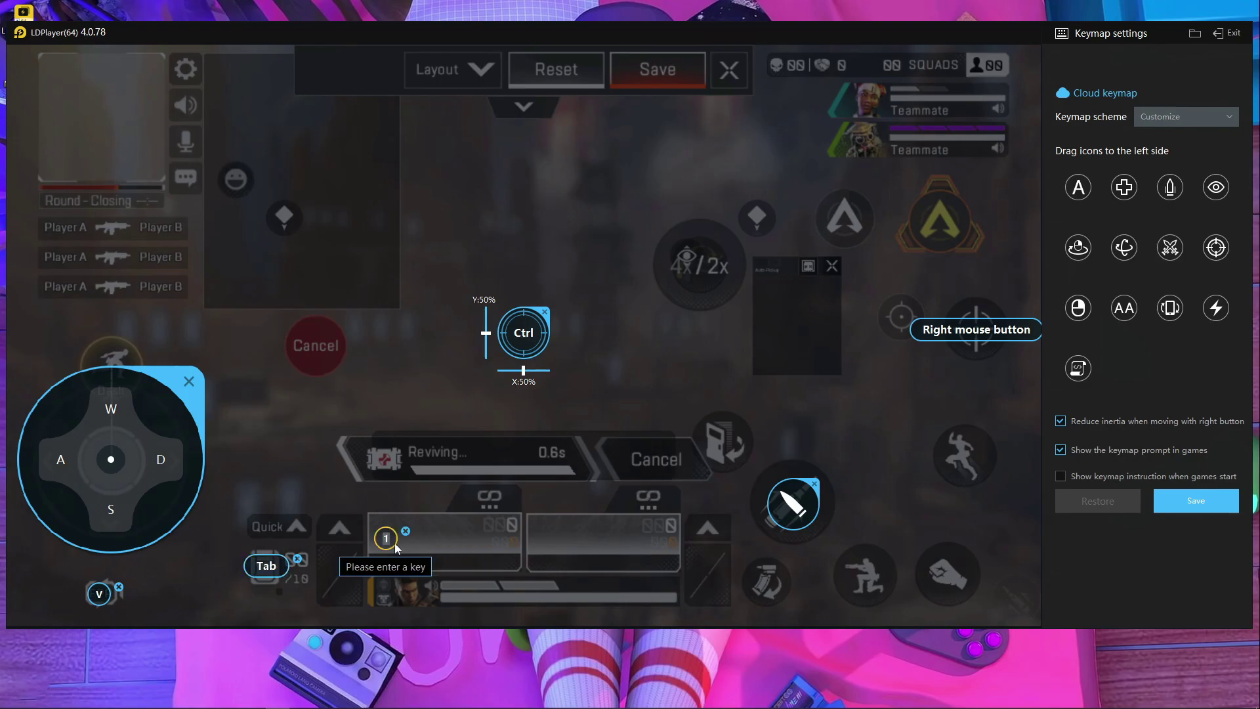
click(542, 537)
key(2)
Add Wheel up and Wheel down bindings to both weapon slots and bind the right item slot to 4.
click(444, 537)
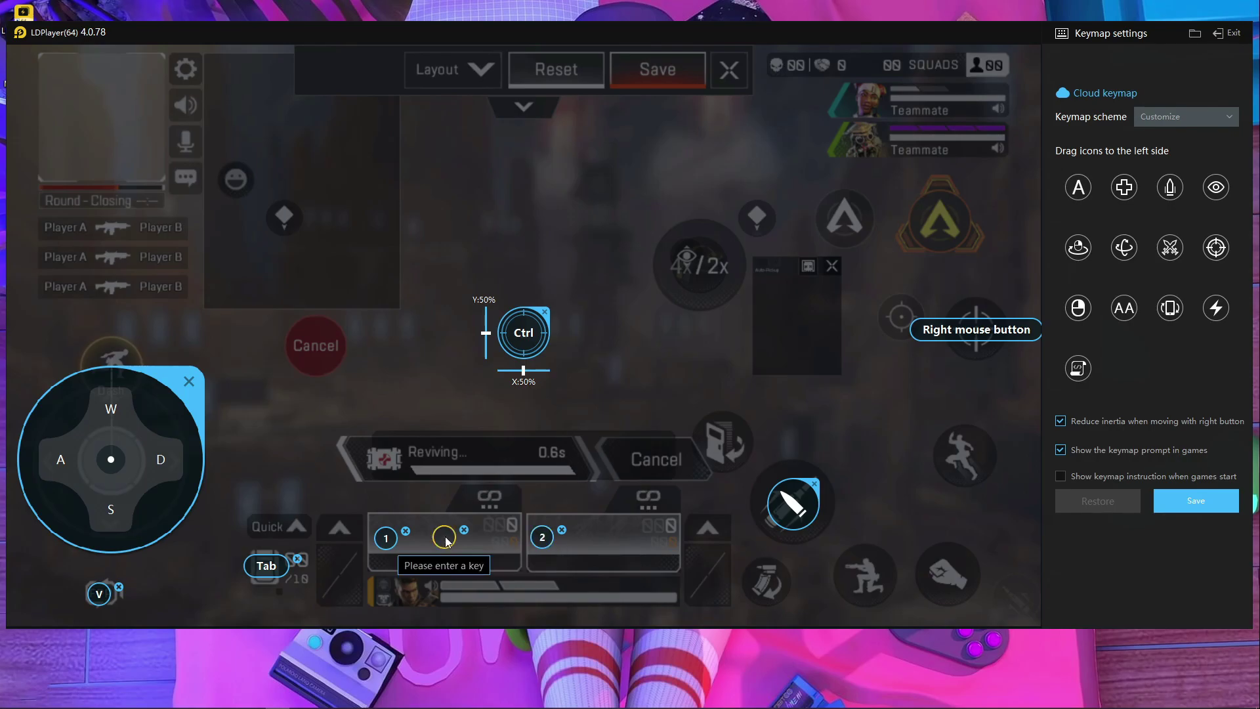
scroll(446, 538, up, 1)
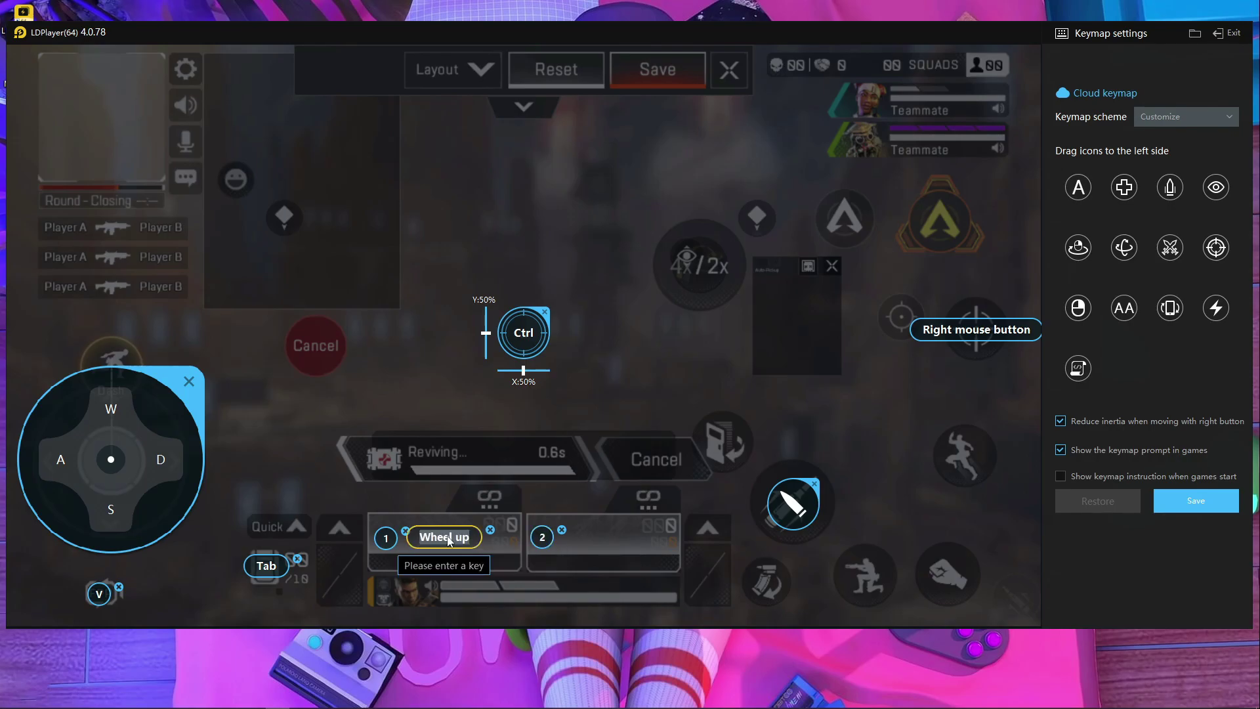
click(615, 534)
scroll(616, 533, down, 1)
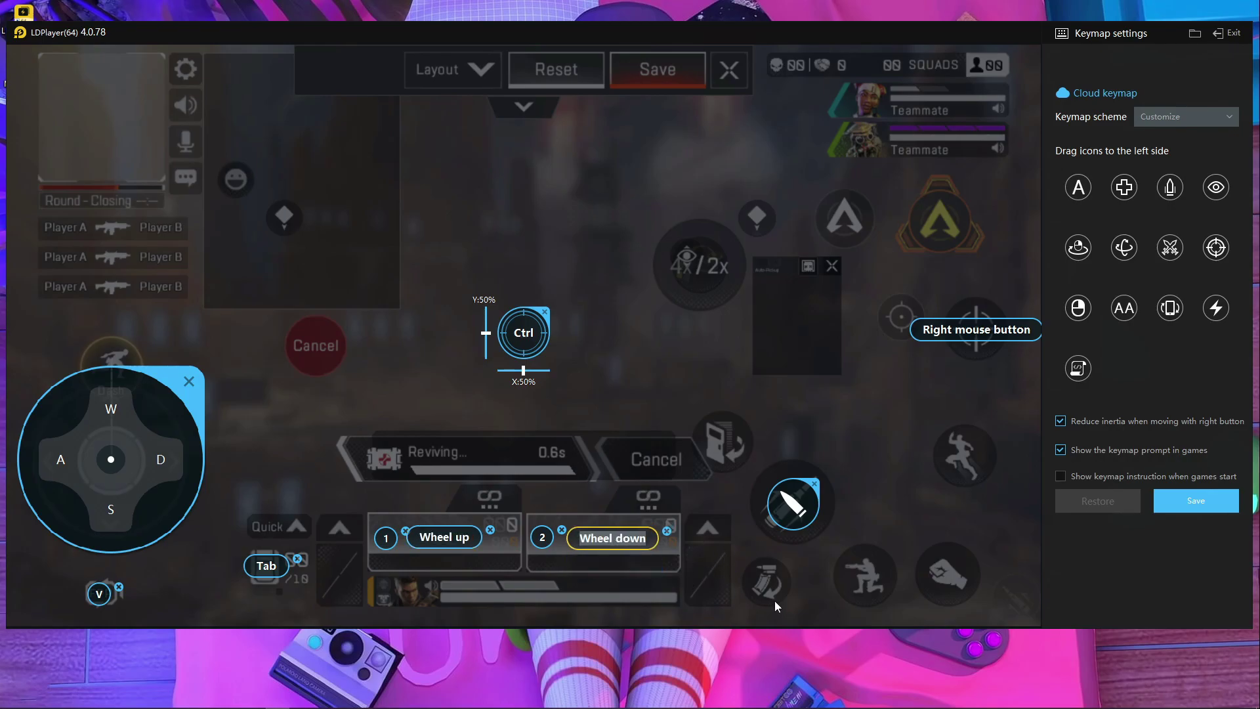
click(707, 573)
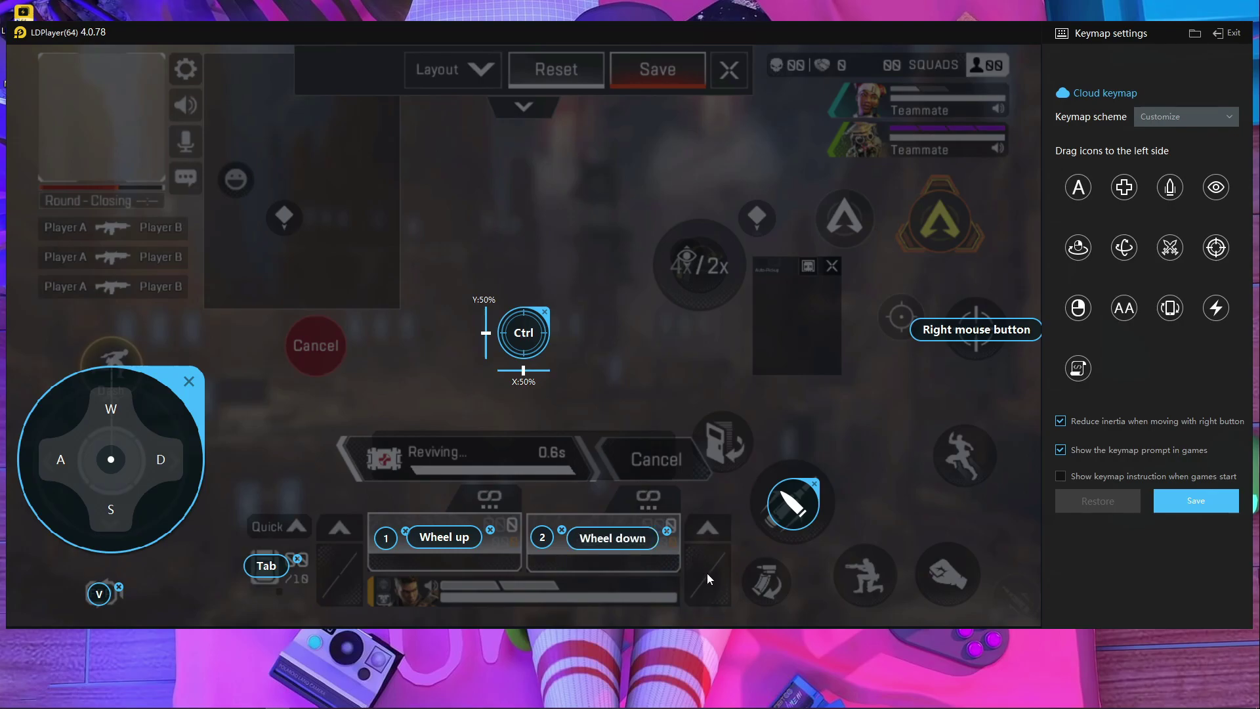
key(4)
click(339, 576)
Bind the left item slot to 3, grenade to R, crouch to C and jump to Space.
key(3)
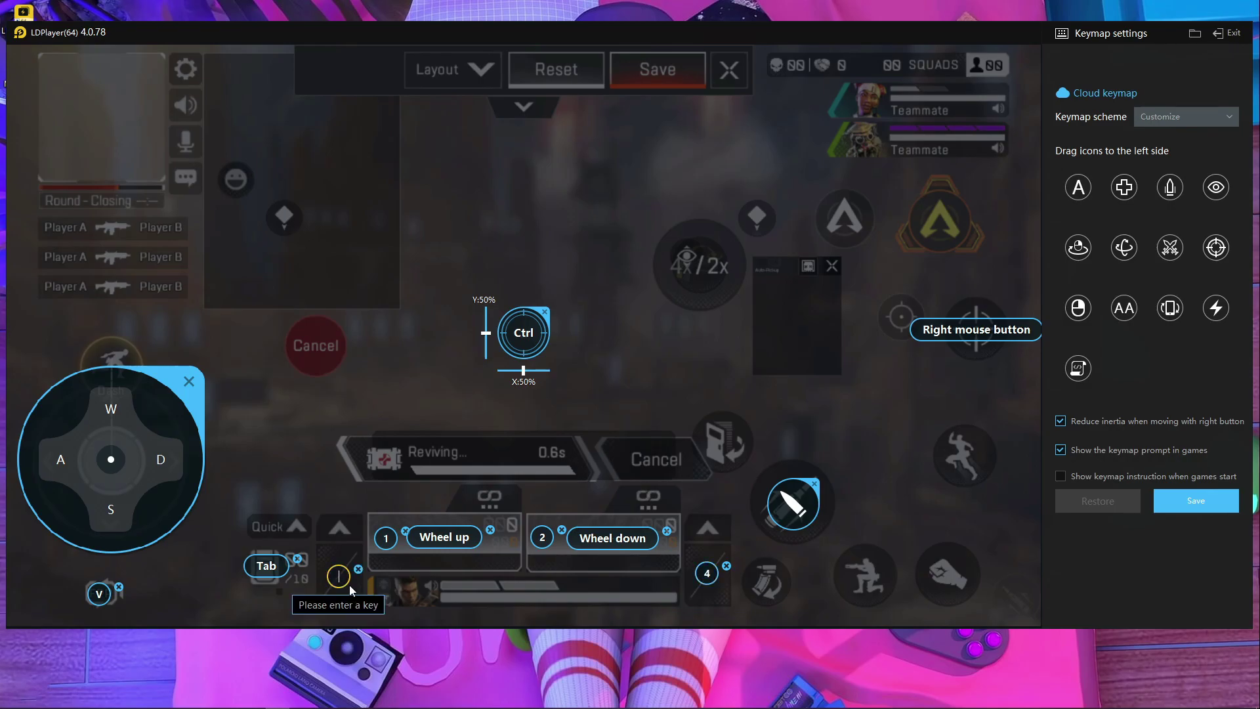
click(765, 582)
key(r)
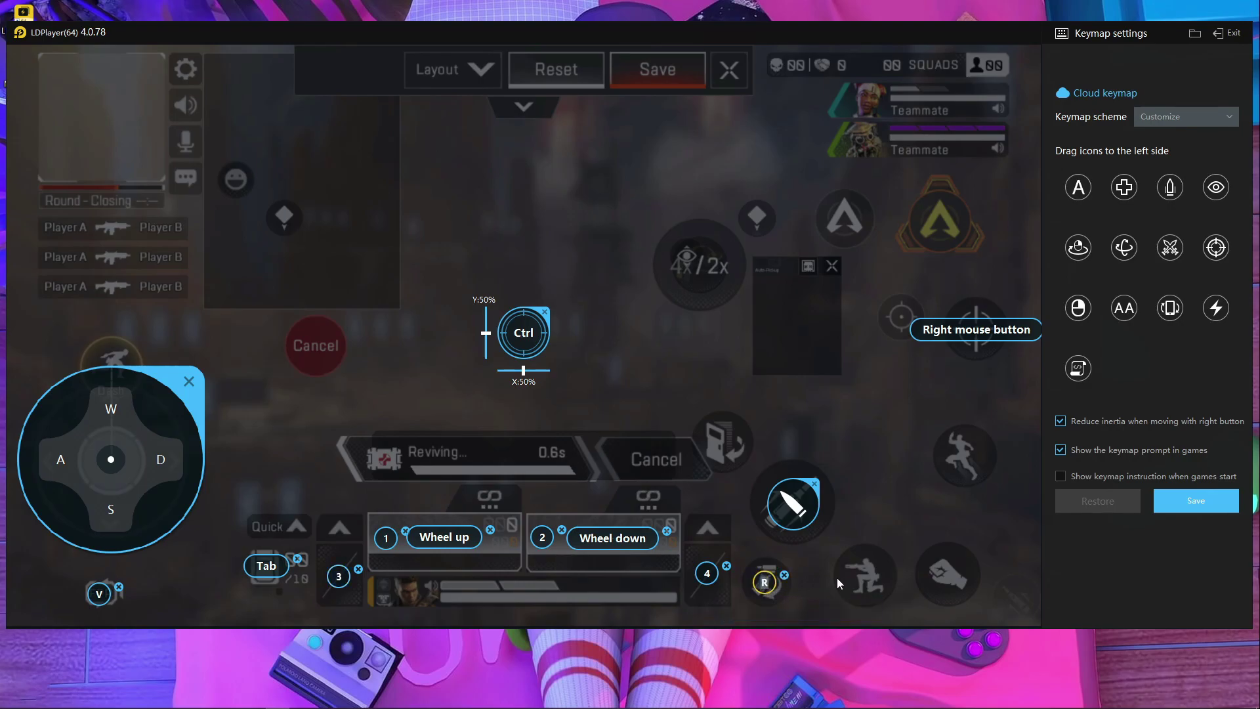
click(863, 573)
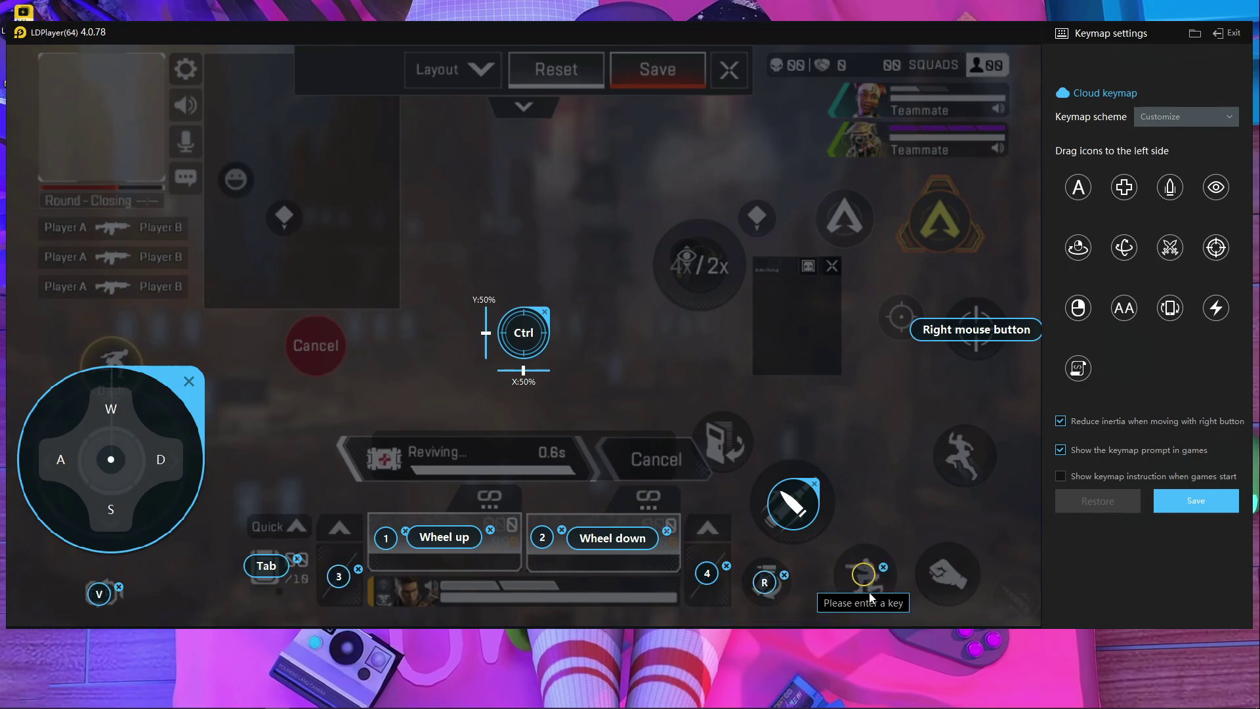
key(c)
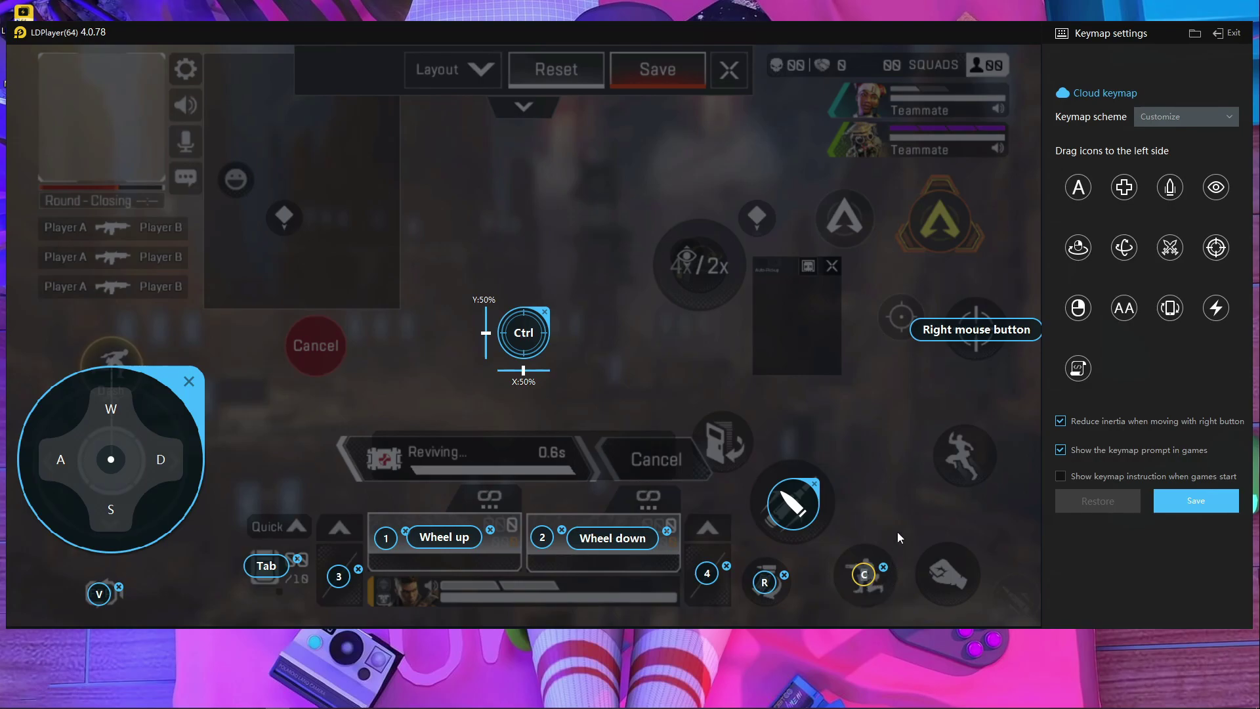
click(963, 454)
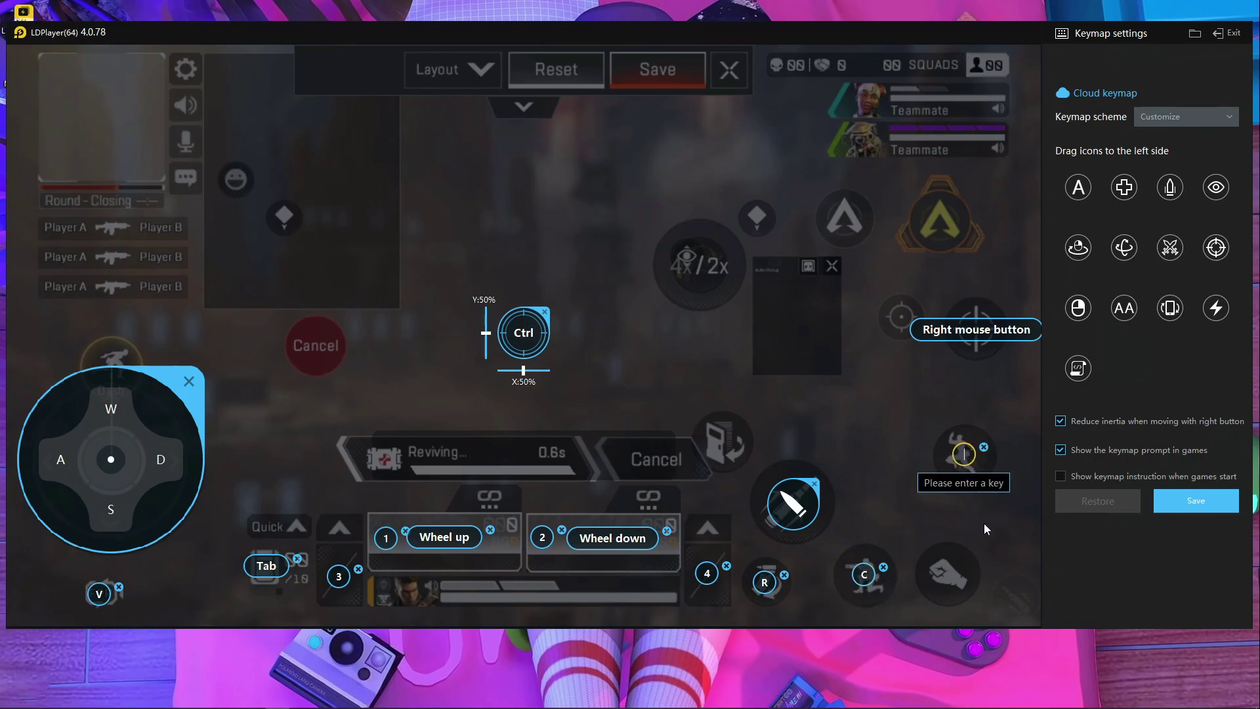
key(space)
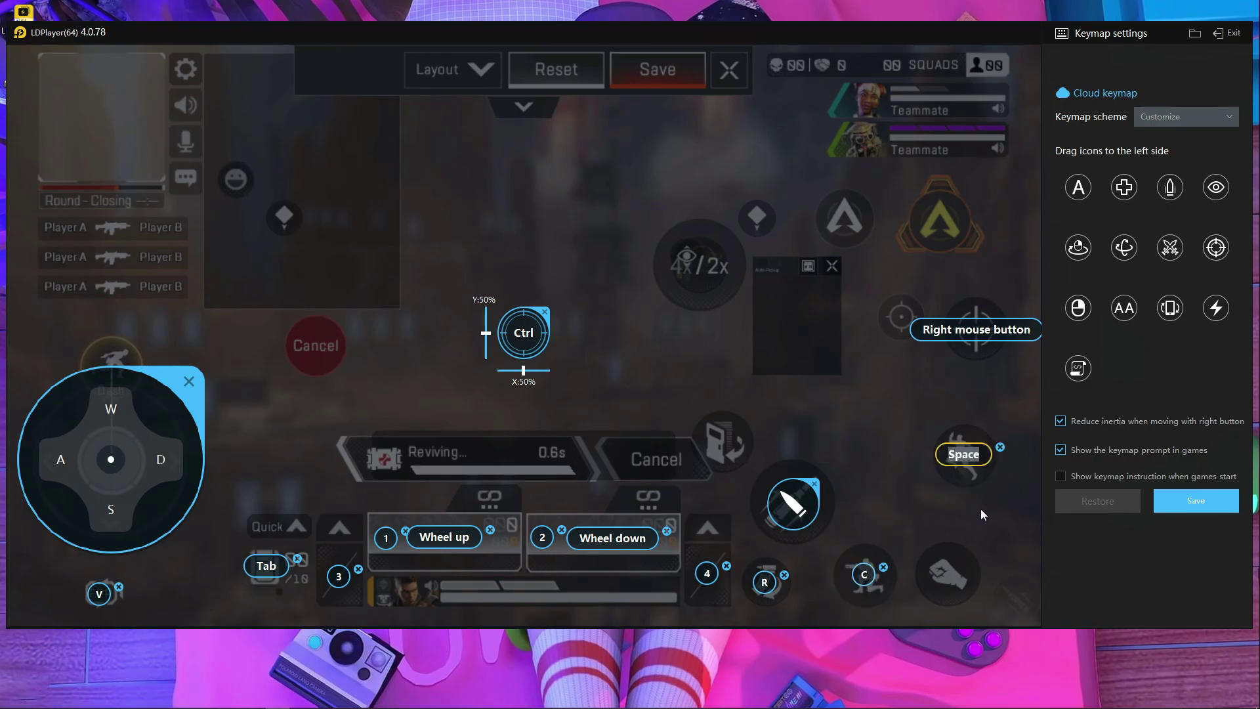
Bind the tactical ability to E, the ultimate to Q and ping to Alt.
click(843, 221)
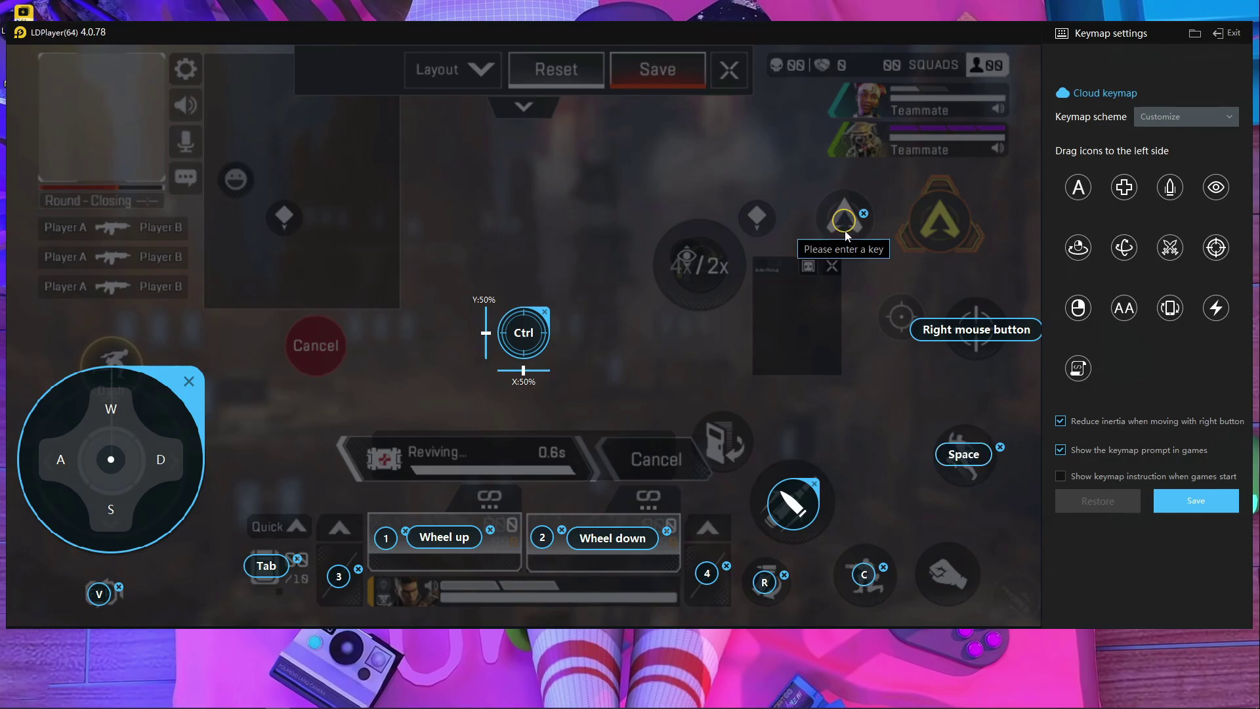
key(e)
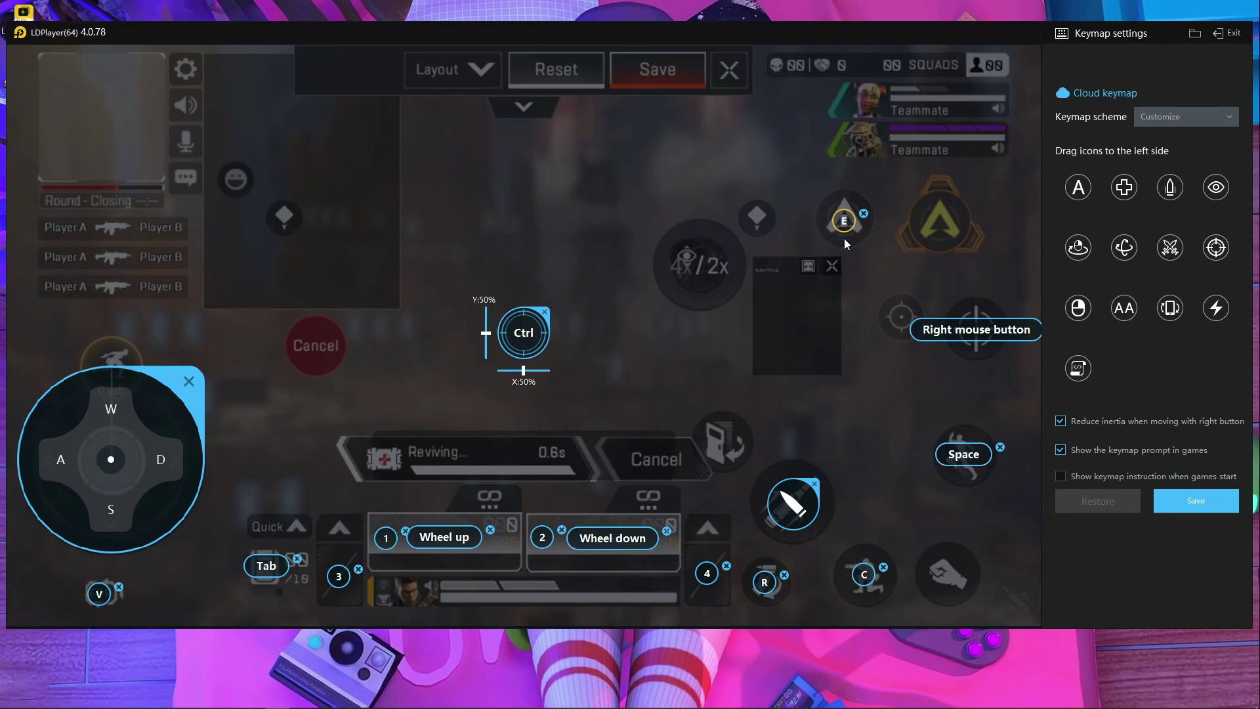
click(938, 222)
key(q)
click(758, 218)
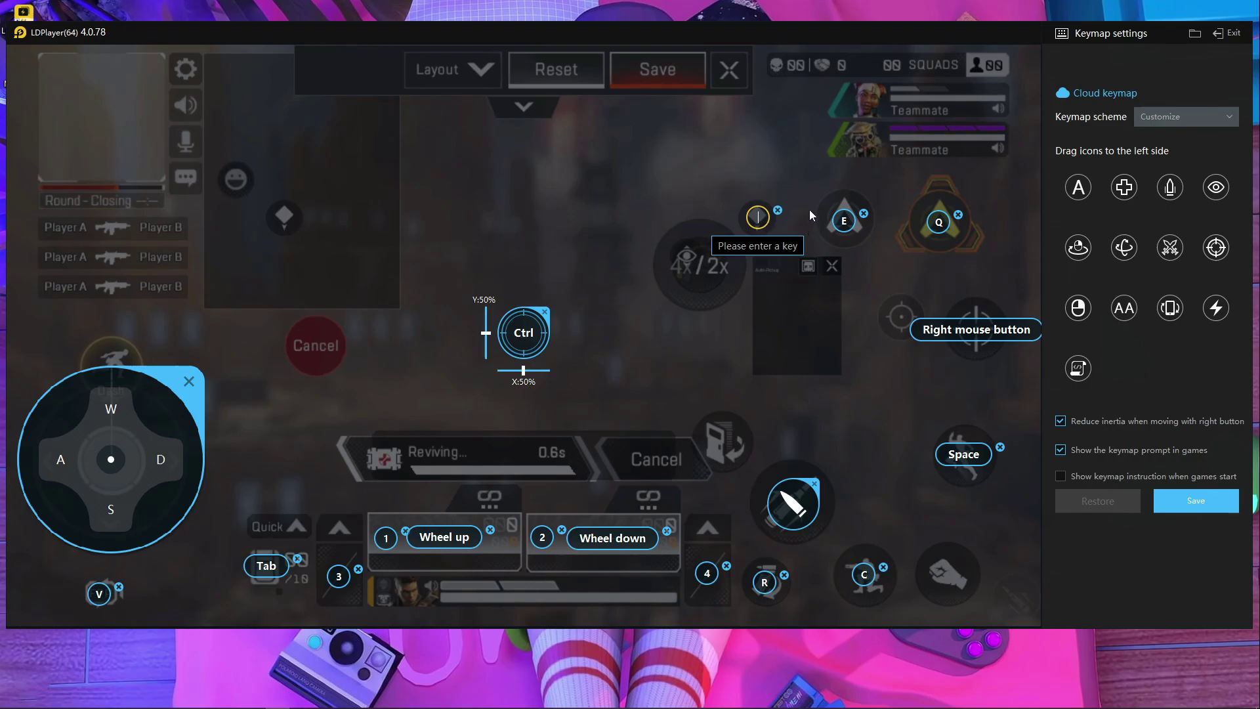
key(alt)
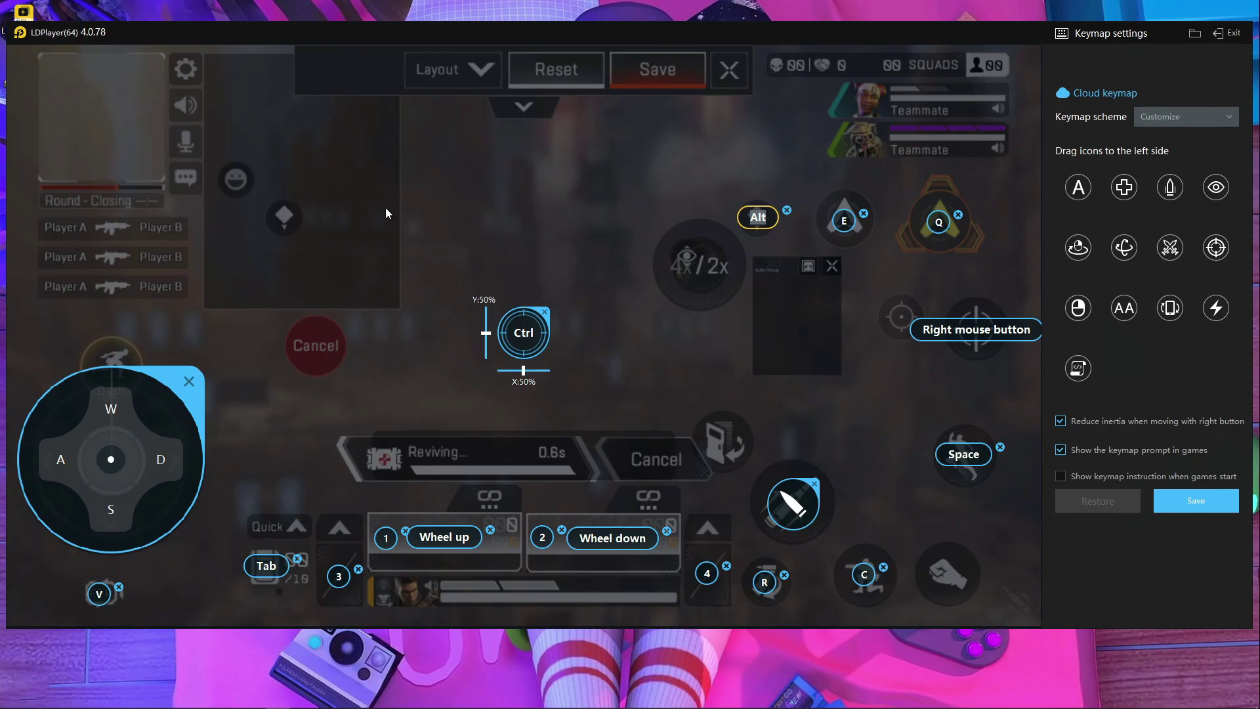
click(76, 95)
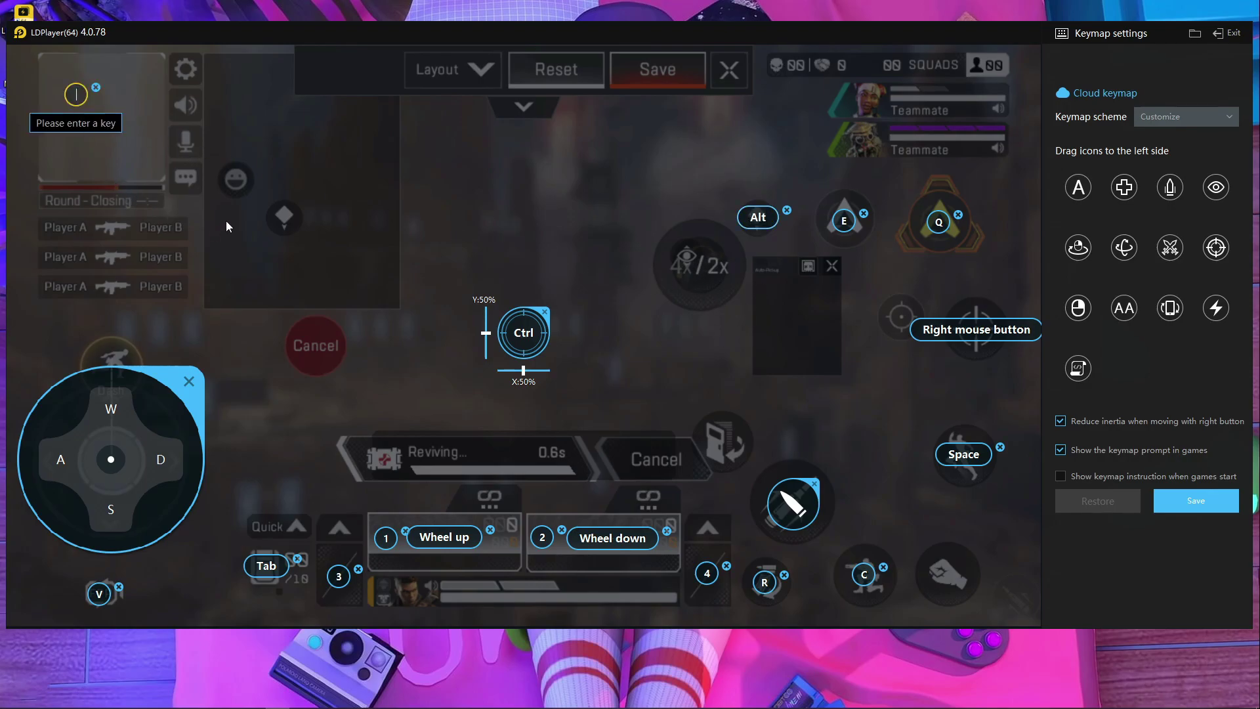
Bind the minimap to M and the Auto-Pickup toggle to F, then save the keymap.
key(m)
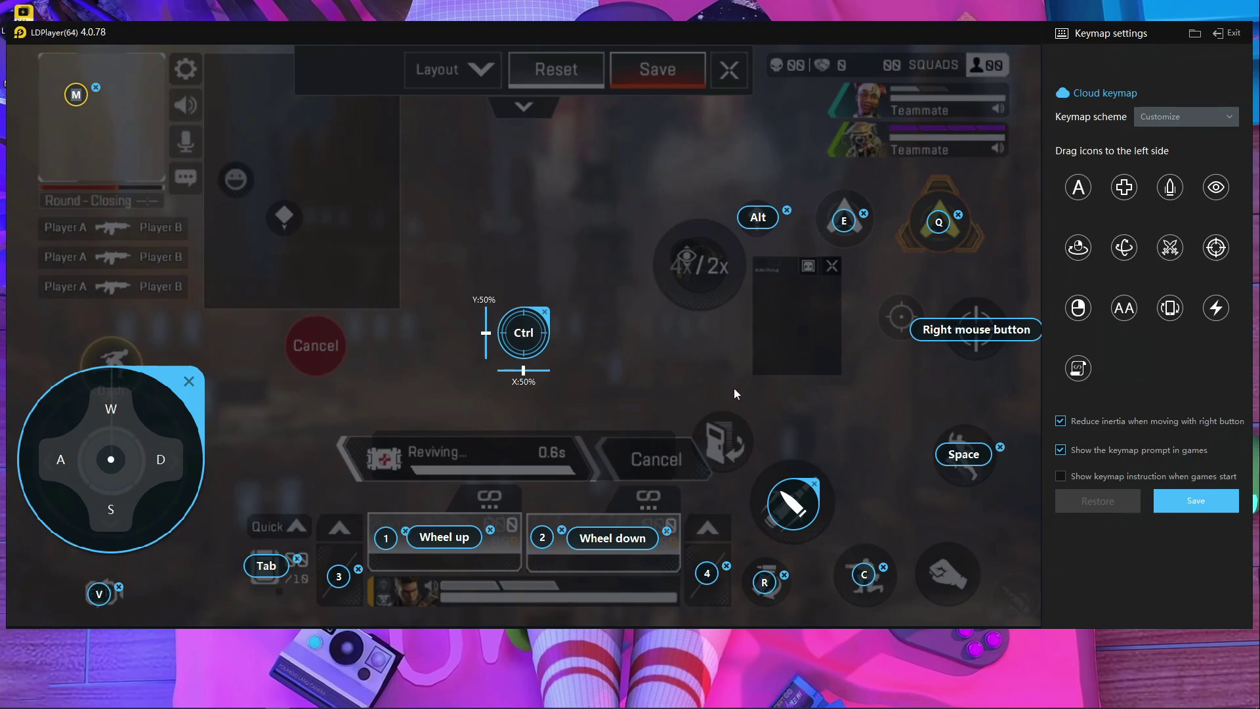
click(808, 268)
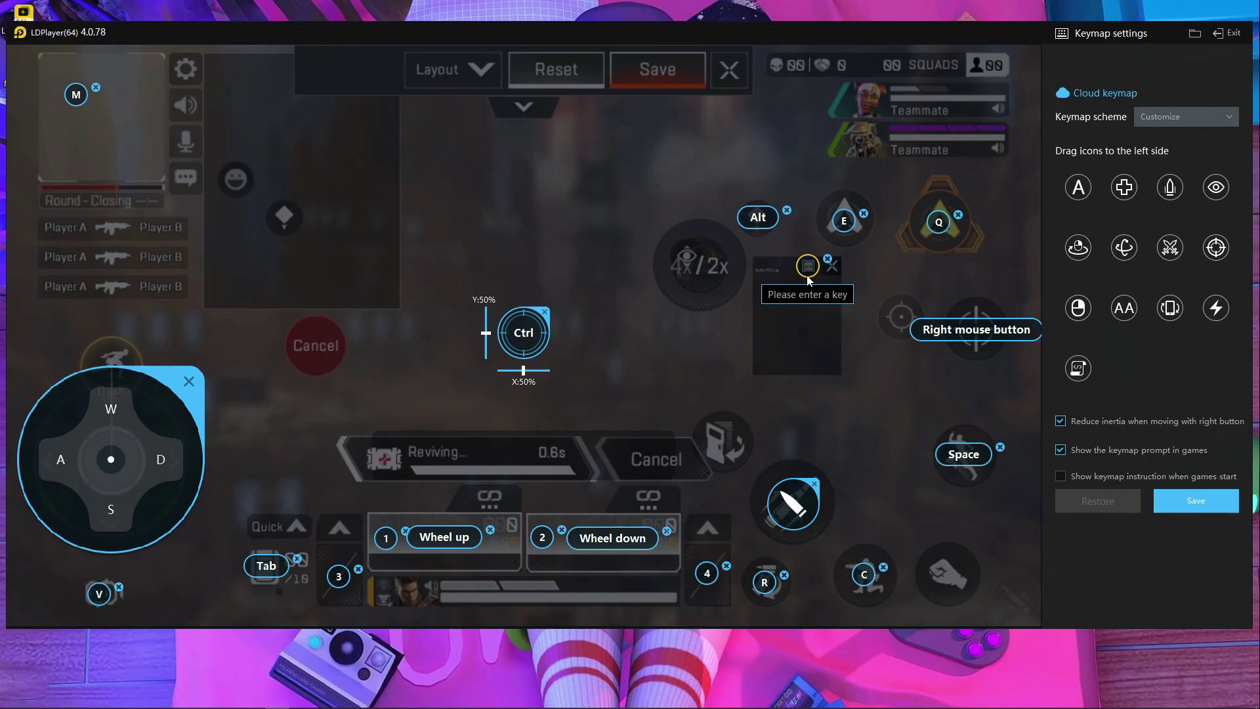
key(f)
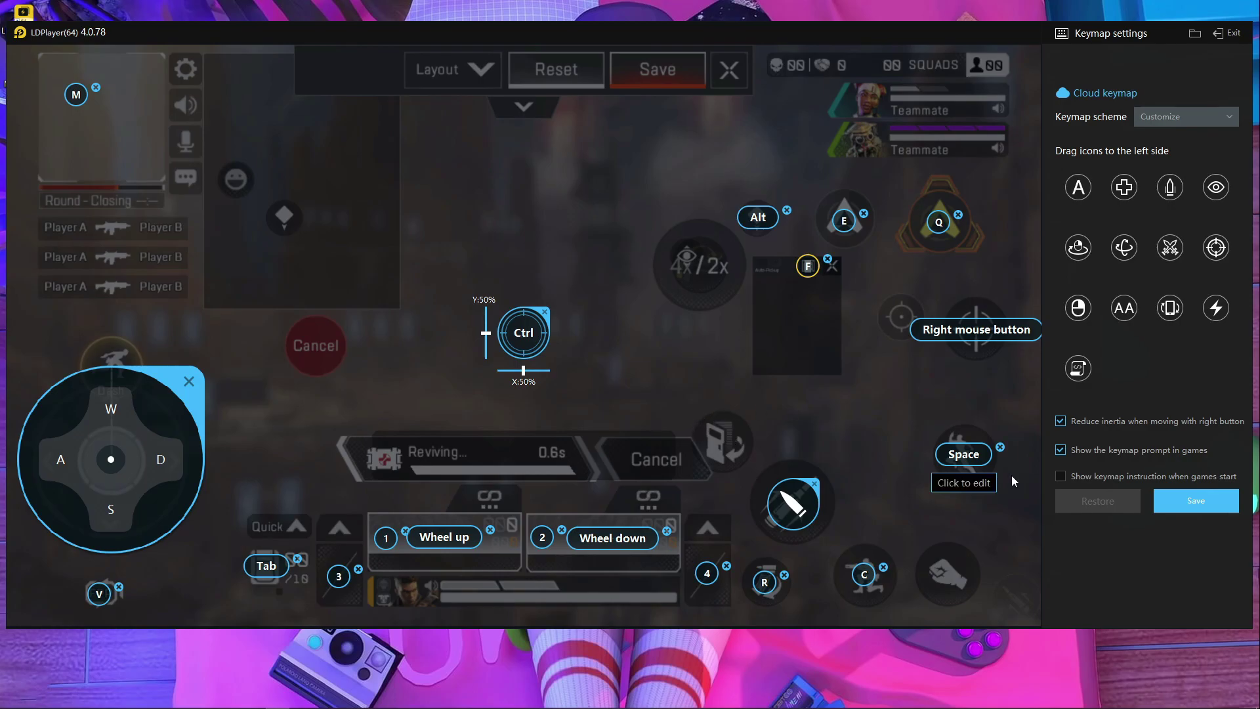
click(1208, 505)
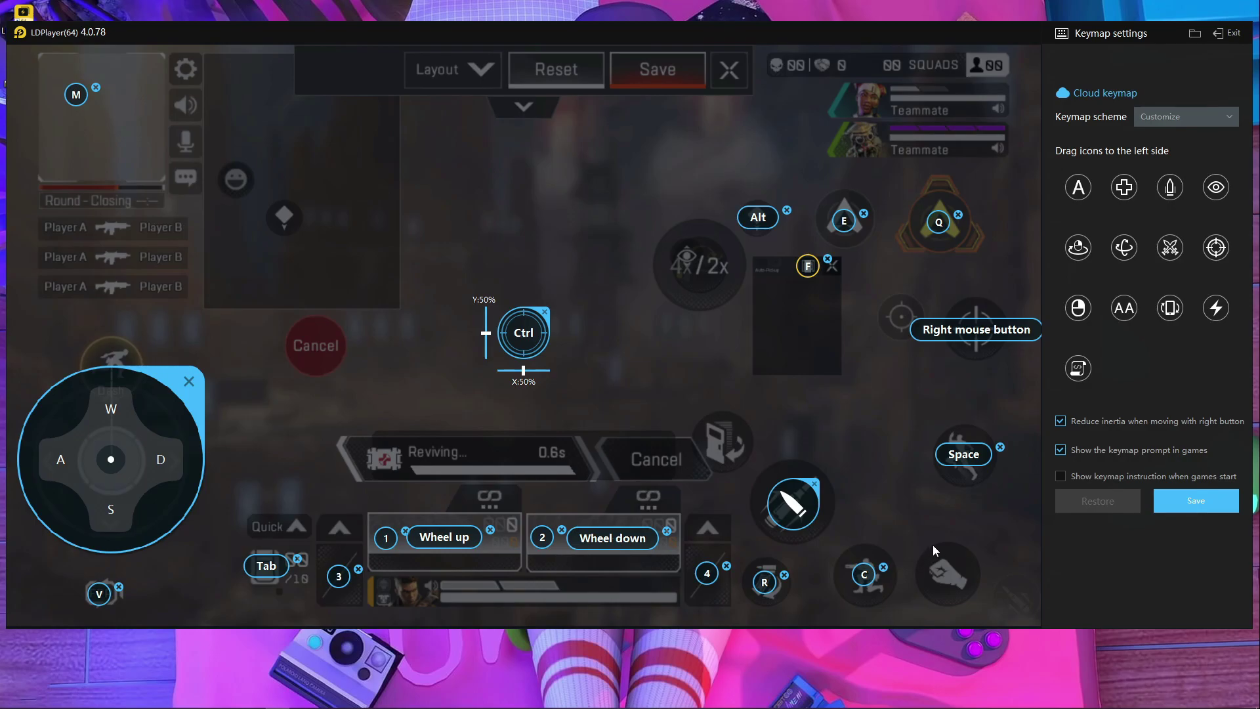
click(1205, 511)
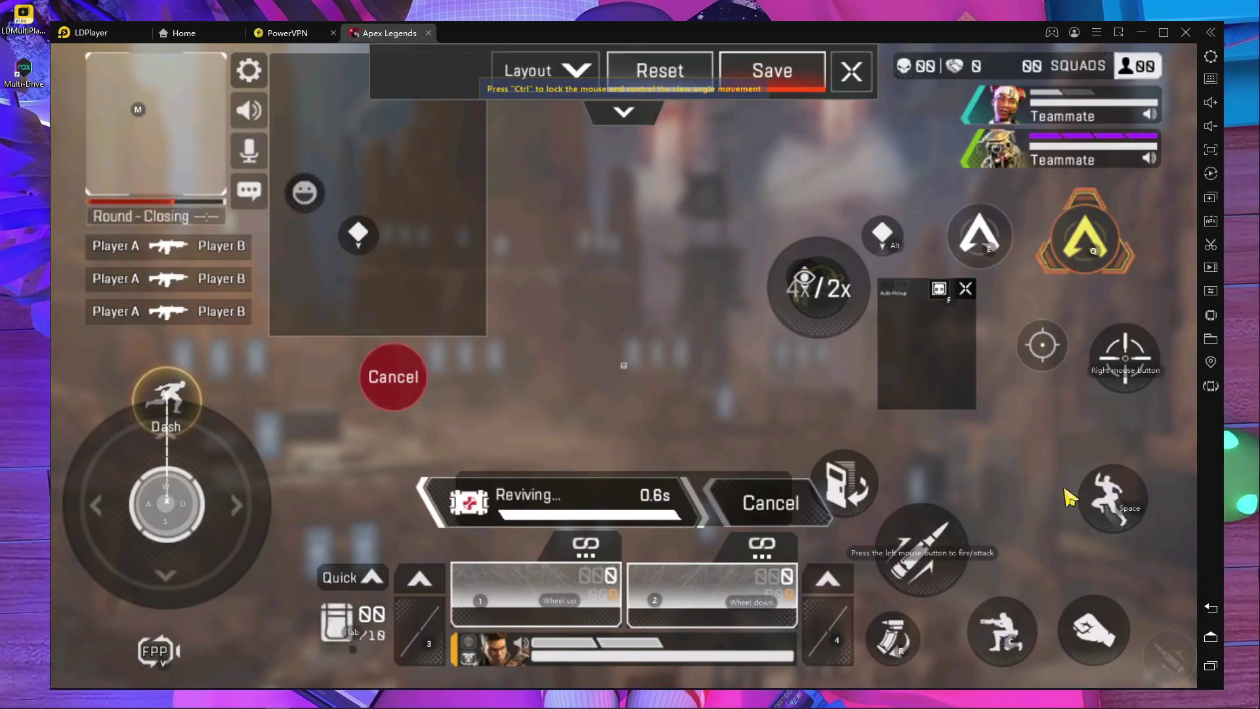
Save the customized Apex HUD layout and close the game settings.
click(790, 77)
click(850, 73)
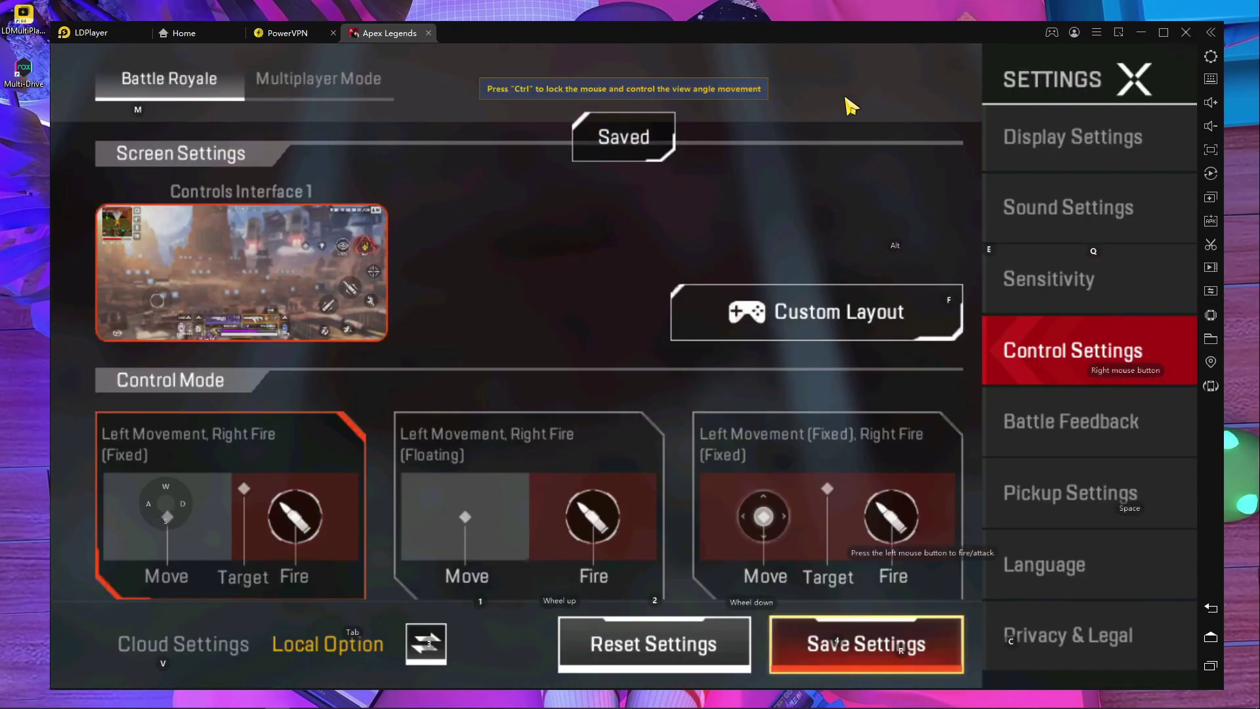
click(1146, 78)
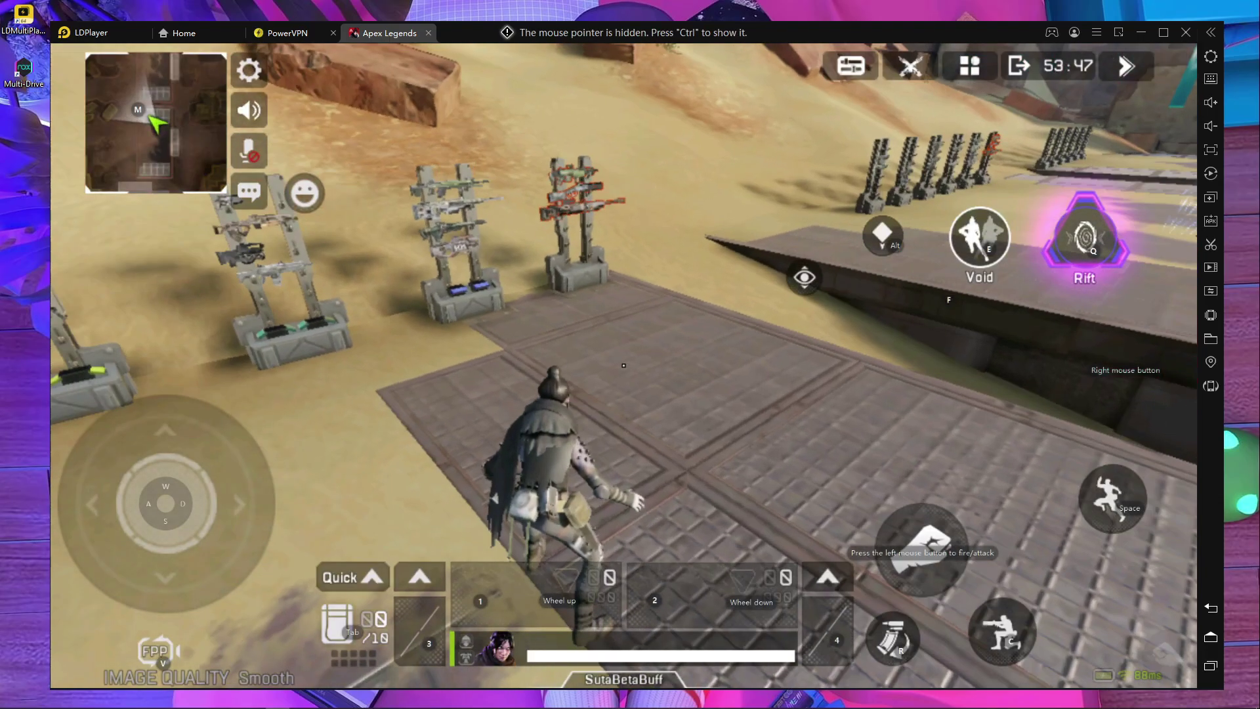
Test the new keymap in the firing range: run forward, jump, back up, strafe right and dash.
key(w)
key(space)
key(s)
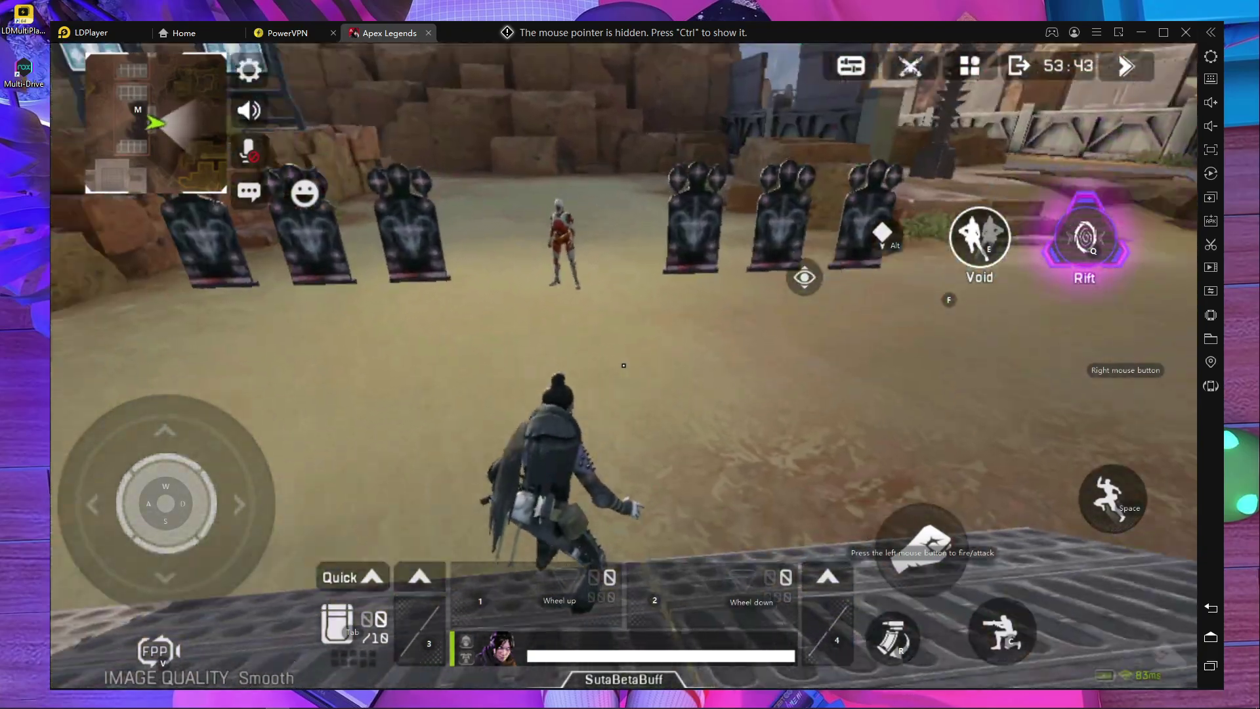
key(w)
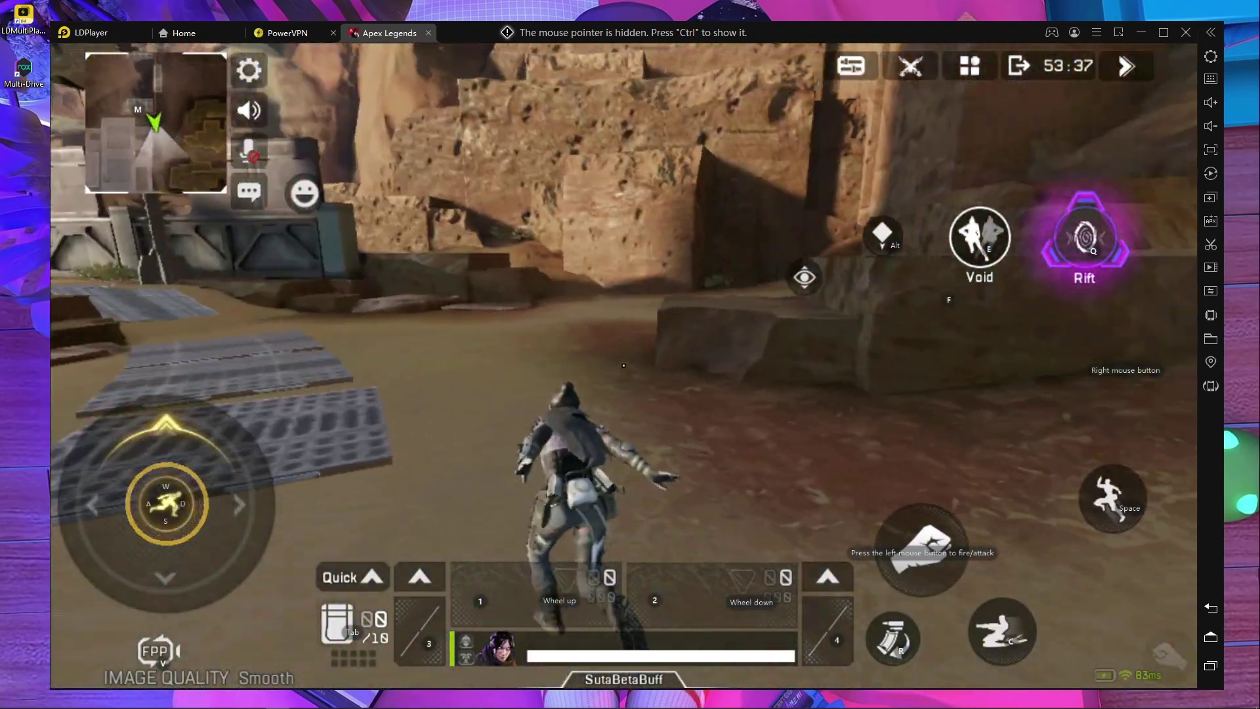
key(d)
key(w)
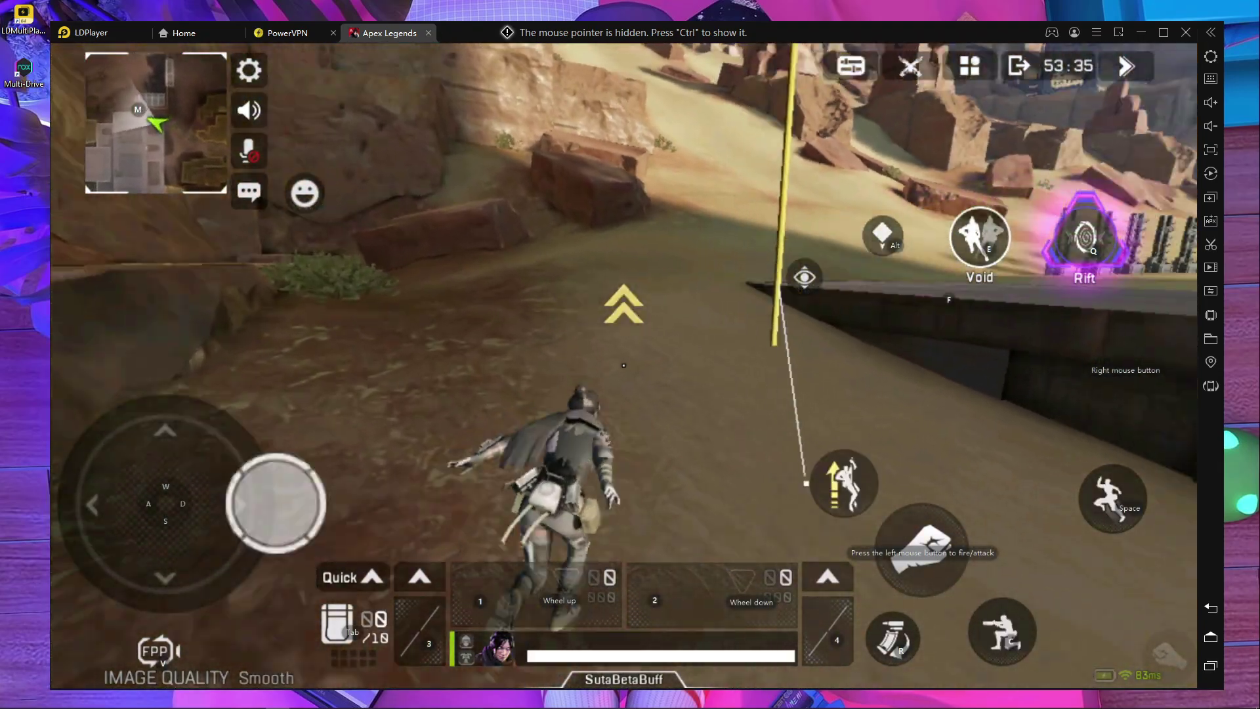
key(w)
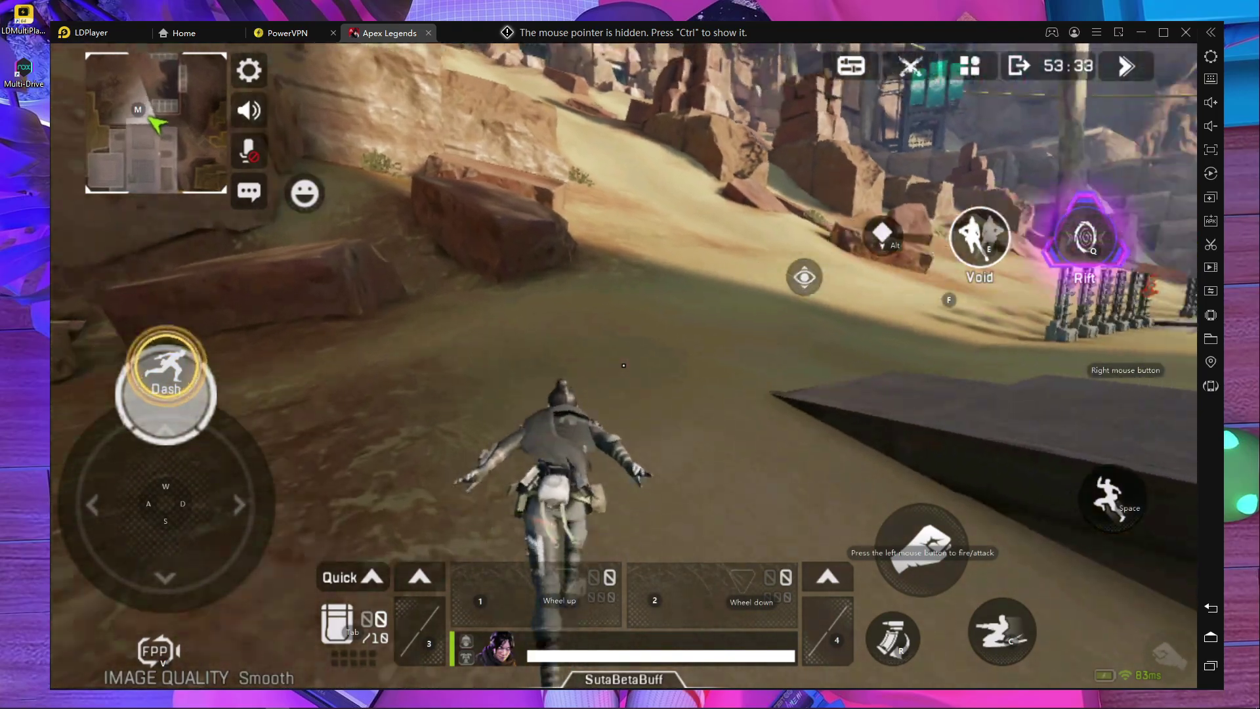